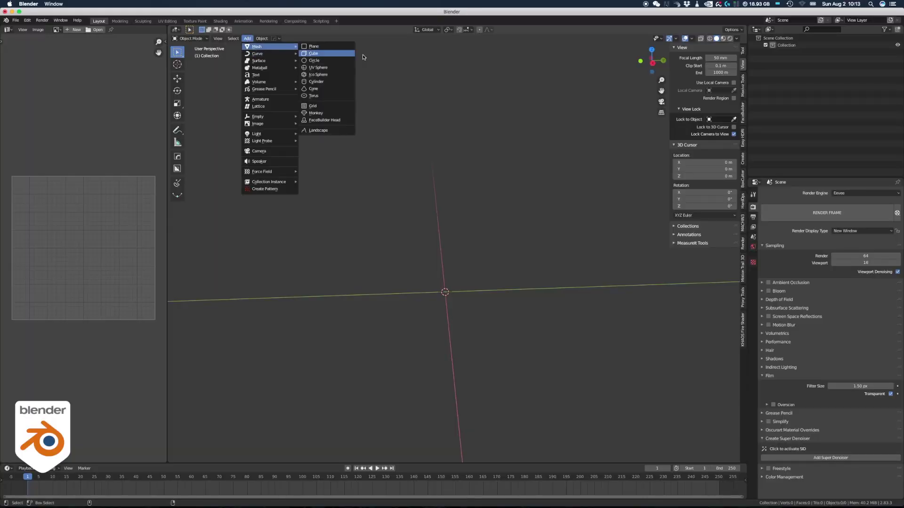
Step: Add a grid mesh and delete its far faces in edit mode, keeping only a narrow rectangular strip
click(324, 107)
drag(291, 122, 621, 323)
key(Delete)
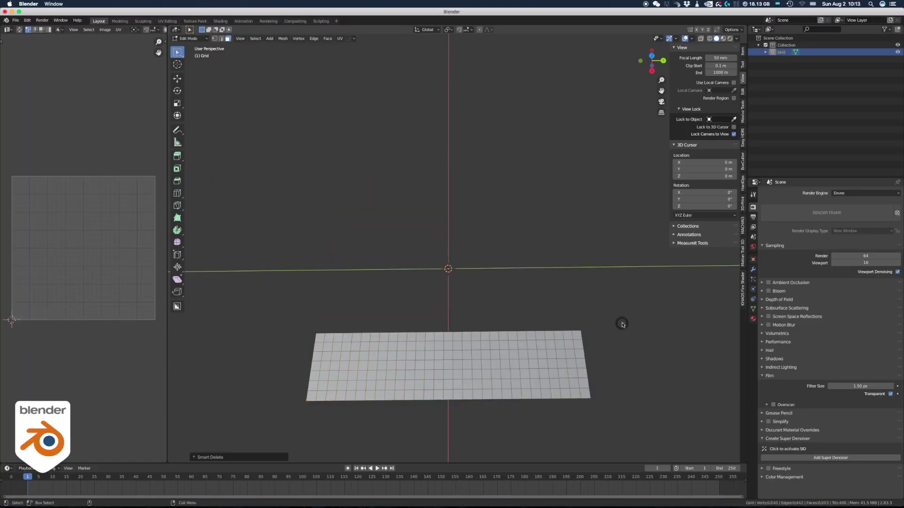
Step: Select the four corner vertices of the strip and round them with a vertex bevel
key(1)
click(581, 331)
shift+drag(583, 390, 595, 402)
shift+drag(304, 329, 319, 341)
shift+drag(303, 397, 312, 407)
key(e)
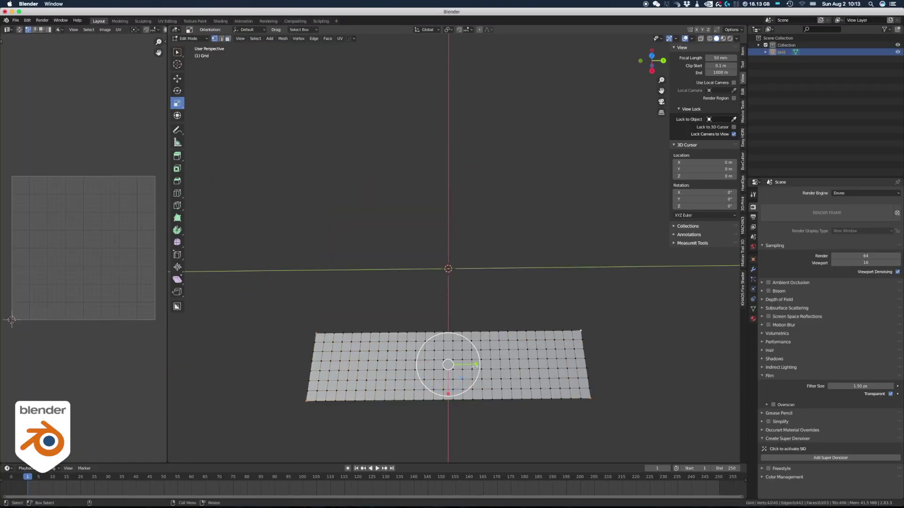
key(ctrl+shift+b)
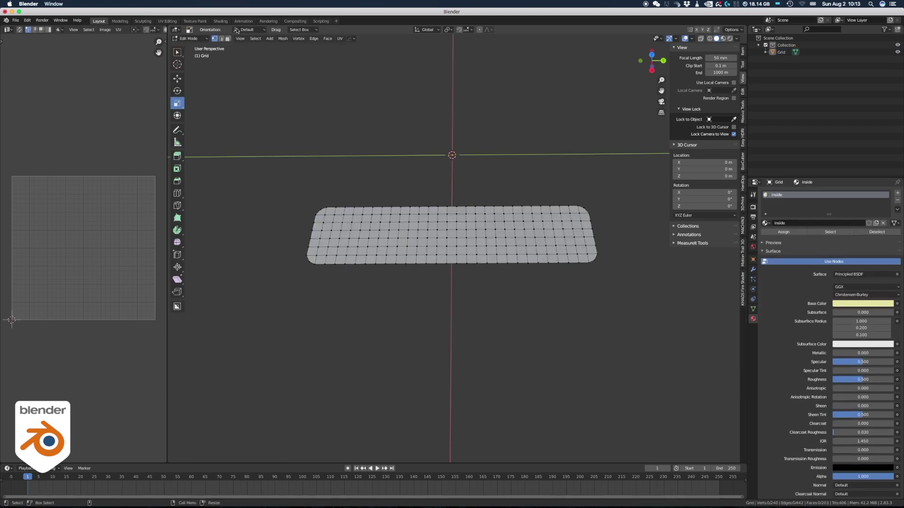
Step: Select random vertices of the strip and shift them vertically
click(255, 39)
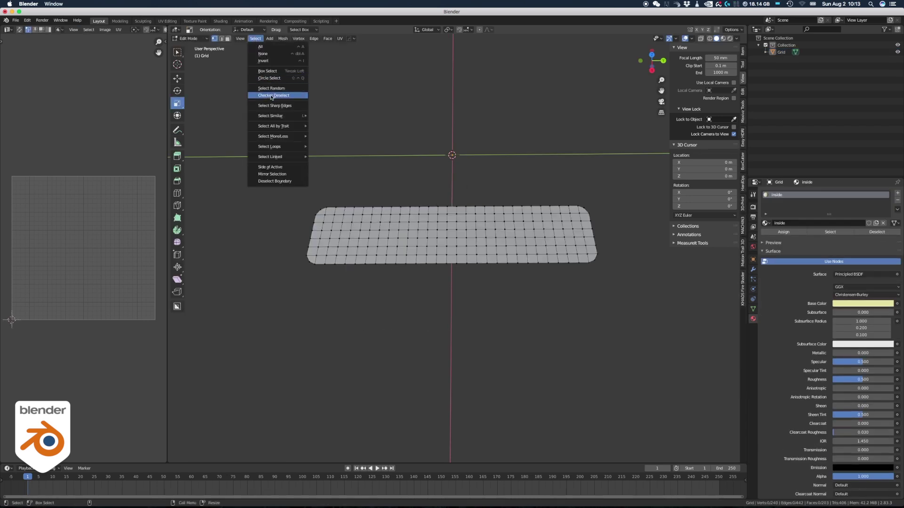
click(272, 89)
key(e)
key(w)
click(308, 155)
drag(450, 209, 456, 225)
Step: Repeat the random vertex selection and vertical offset several times to make the whole surface jagged
click(240, 38)
mouse_move(255, 38)
click(271, 88)
click(324, 155)
click(255, 39)
click(271, 89)
click(302, 97)
click(255, 38)
click(271, 88)
click(437, 165)
Step: Select the jagged surface's outer boundary edges and extrude them down about 0.92 m
mouse_move(436, 165)
middle_down()
mouse_move(429, 133)
mouse_move(425, 173)
middle_up()
key(Tab)
click(424, 201)
alt+click(312, 245)
shift+double_click(575, 207)
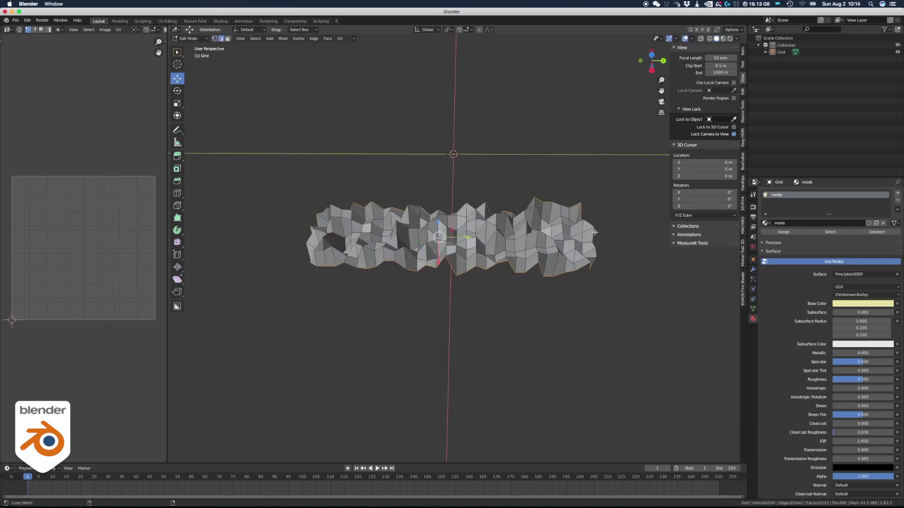
shift+double_click(595, 233)
key(ctrl+e)
key(e)
key(w)
drag(451, 223, 452, 269)
alt+drag(473, 291, 480, 221)
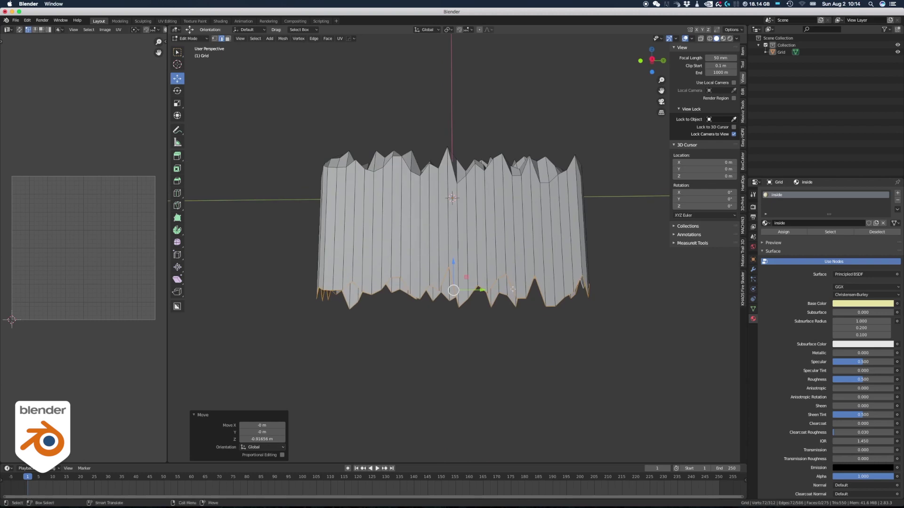
Step: Flatten the extruded lower boundary edges to one level along Z
key(shift+space)
key(s)
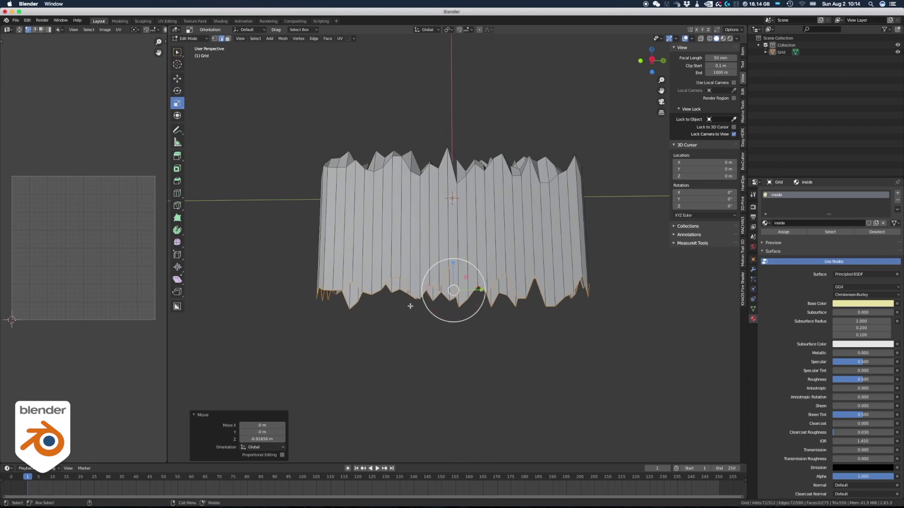
key(w)
key(alt+x)
key(z)
Step: Extrude the flat lower boundary down about 1.27 m and close the open bottom with a Grid Fill
key(ctrl+e)
click(423, 309)
drag(453, 260, 487, 427)
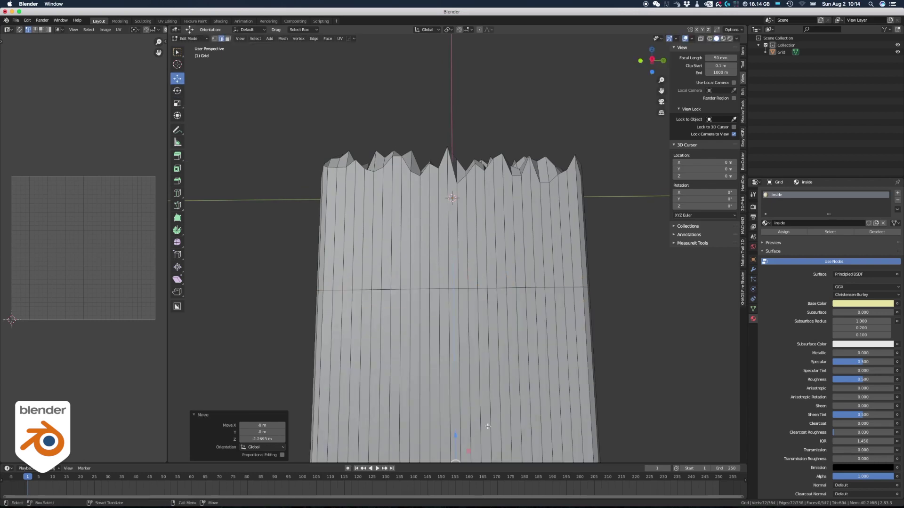
shift+middle_drag(487, 426, 488, 301)
middle_drag(488, 301, 475, 226)
click(327, 39)
click(346, 131)
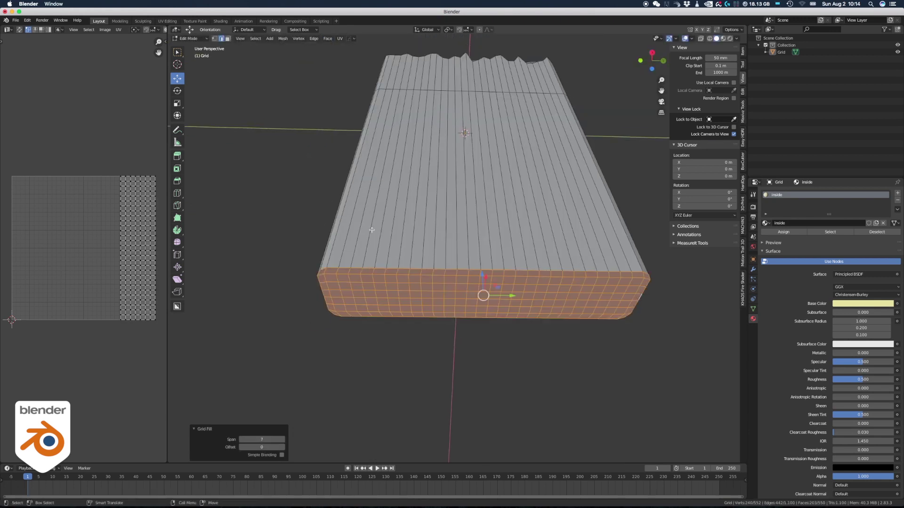
Step: Select the edges around the block's bottom cap and bevel them by about 0.025 m
key(ctrl+b)
key(alt+a)
key(grave)
alt+click(405, 269)
alt+shift+click(321, 285)
alt+shift+click(367, 317)
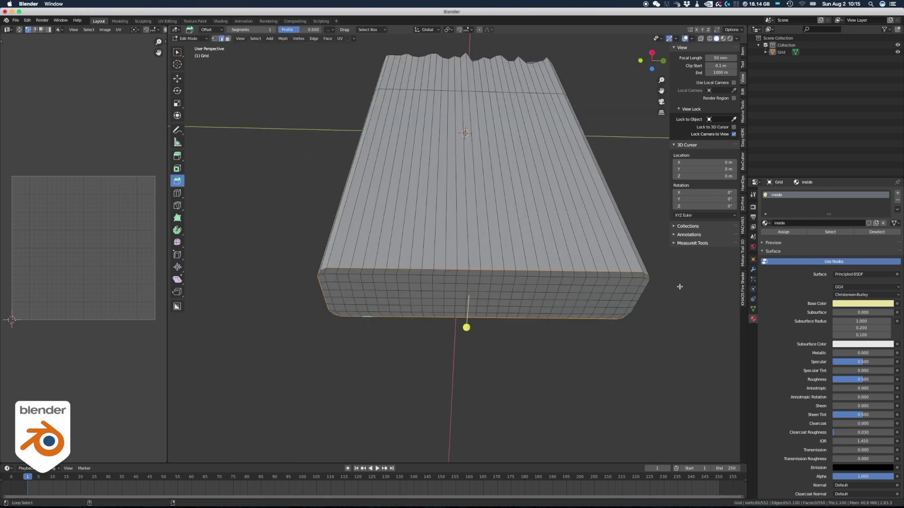
drag(485, 323, 485, 330)
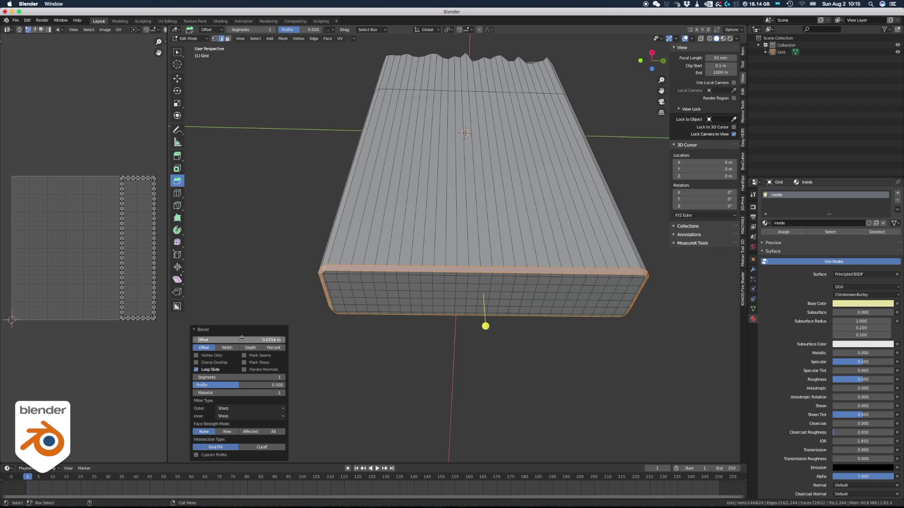
Step: Select the jagged top vertices and stretch them along Z into tall spikes
drag(281, 125, 614, 229)
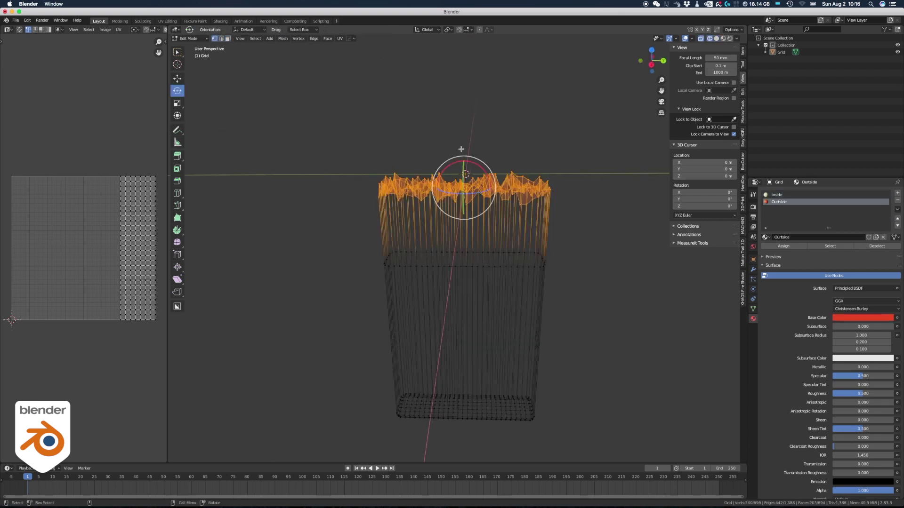
drag(462, 178, 464, 21)
key(g)
drag(464, 152, 464, 134)
click(567, 189)
shift+middle_drag(451, 100, 449, 188)
Step: Turn on proportional editing, raise several groups of top spikes by differing amounts, and return to object mode with solid shading
key(o)
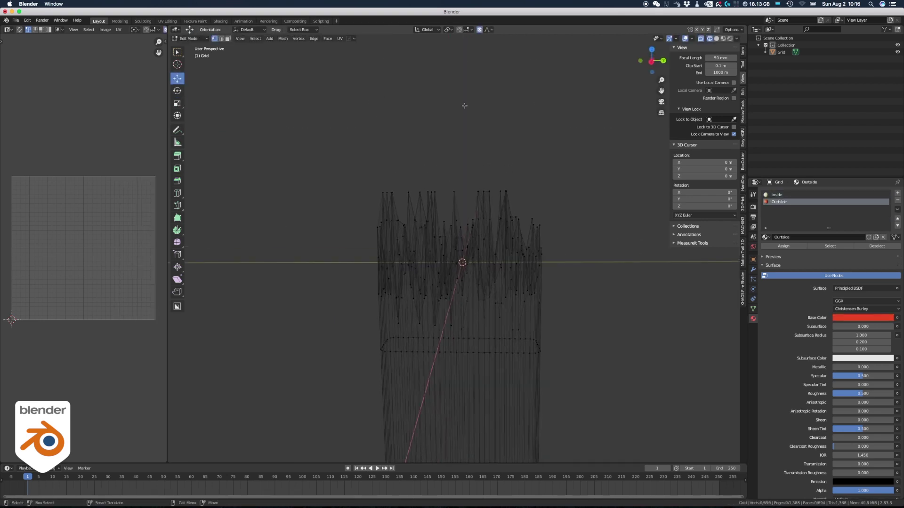
drag(471, 184, 480, 196)
drag(479, 164, 478, 135)
drag(402, 171, 441, 196)
drag(423, 160, 423, 176)
drag(526, 208, 537, 221)
drag(532, 189, 532, 168)
mouse_move(376, 192)
mouse_down()
mouse_move(398, 209)
mouse_move(387, 198)
mouse_up()
click(491, 154)
key(Tab)
click(549, 160)
mouse_move(549, 198)
alt+mouse_down()
mouse_move(579, 240)
mouse_move(482, 174)
mouse_move(548, 203)
alt+mouse_up()
key(shift+z)
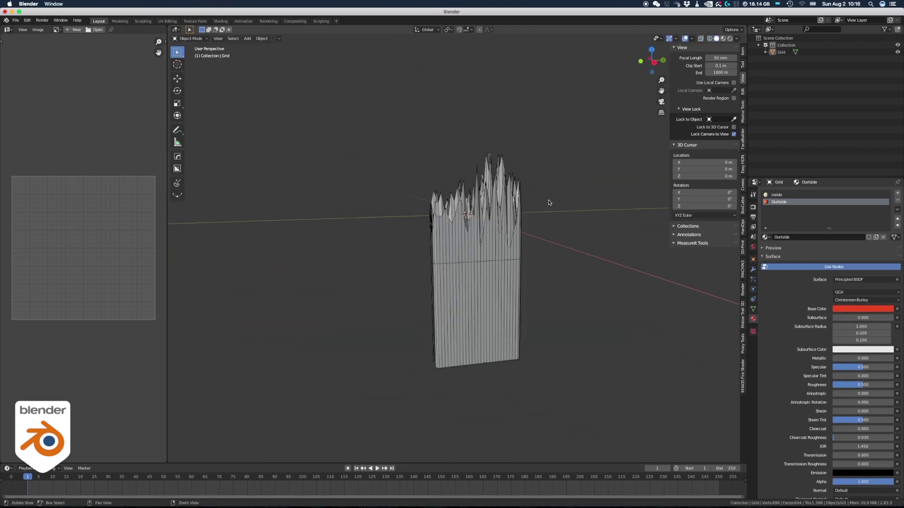
Step: Select all linked faces of the splintered block in edit mode and unwrap them with Smart UV Project
alt+right_drag(549, 203, 582, 214)
alt+drag(581, 215, 571, 226)
click(509, 244)
click(742, 51)
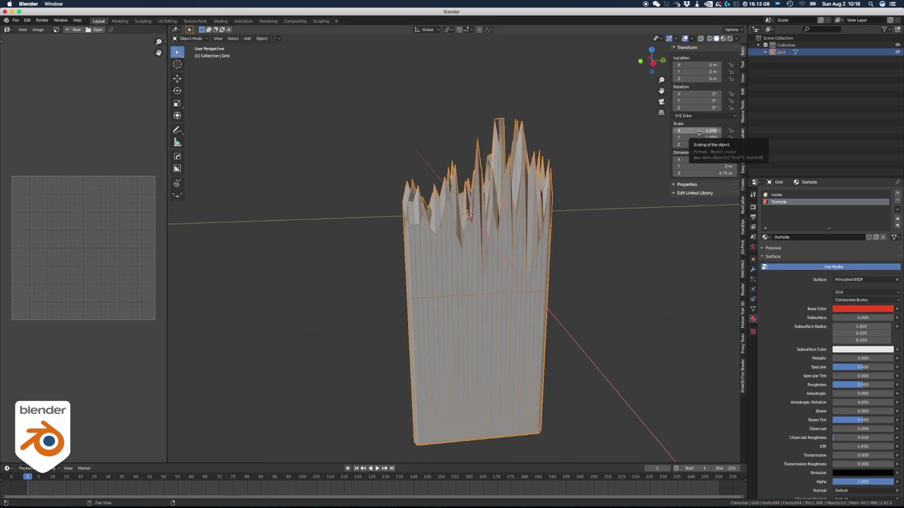
key(Tab)
click(454, 239)
double_click(449, 244)
click(340, 38)
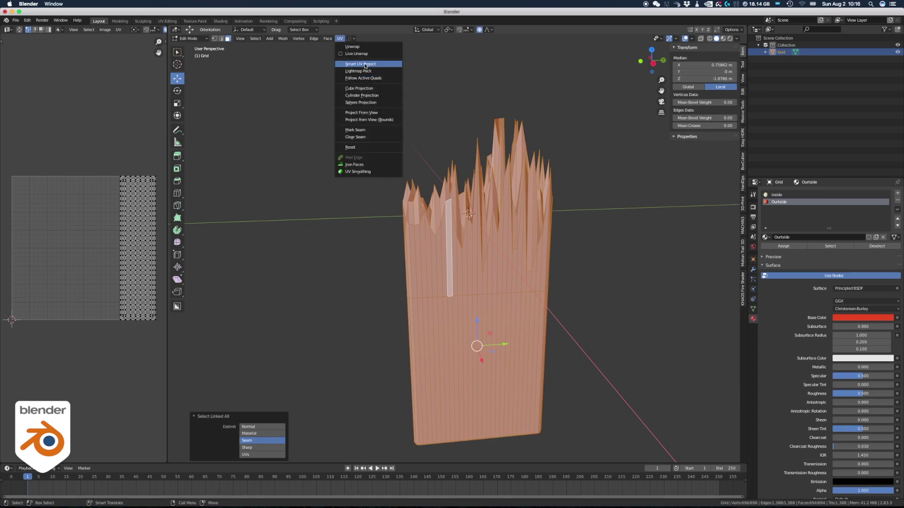
click(365, 64)
click(381, 212)
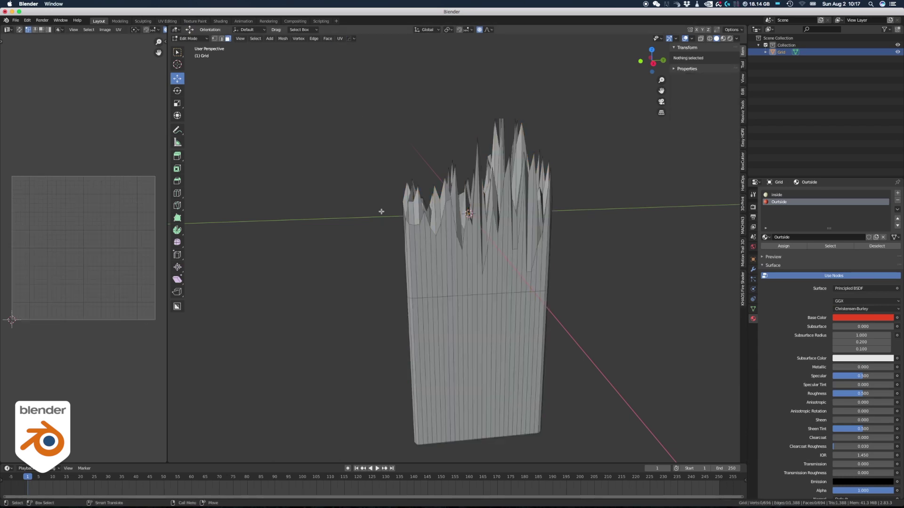
Step: Duplicate the block in place in object mode and hide the original
alt+drag(381, 211, 470, 86)
alt+right_drag(469, 86, 438, 262)
key(Tab)
key(shift+d)
right_click(461, 219)
click(897, 53)
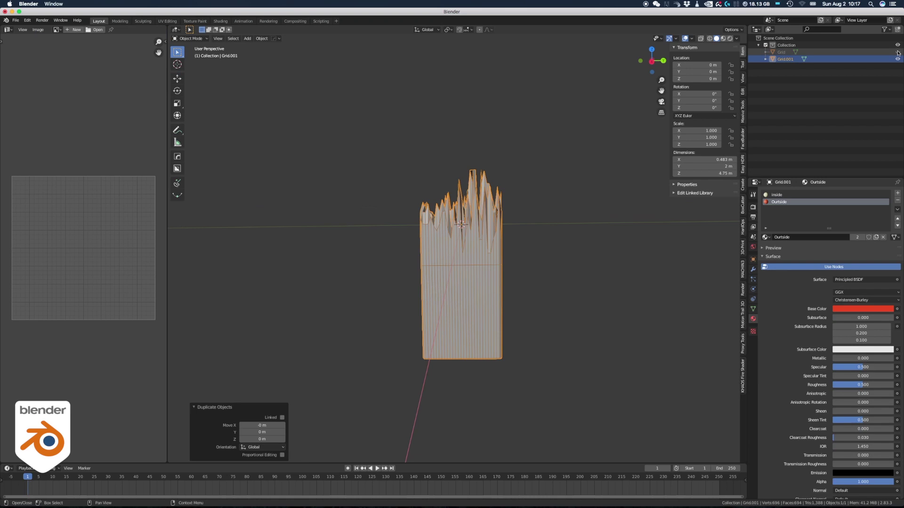
Step: Select the duplicate's lower vertices in wireframe, mirror them along Z and move them up past the spikes by about 7.27 m
key(shift+z)
key(Tab)
click(393, 340)
drag(393, 338, 518, 370)
alt+drag(416, 268, 419, 254)
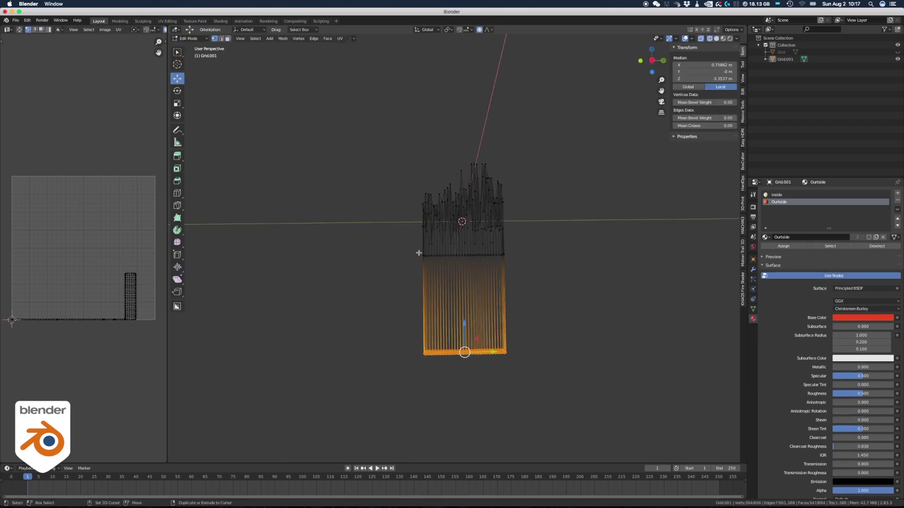
key(s)
key(z)
click(464, 332)
key(g)
key(z)
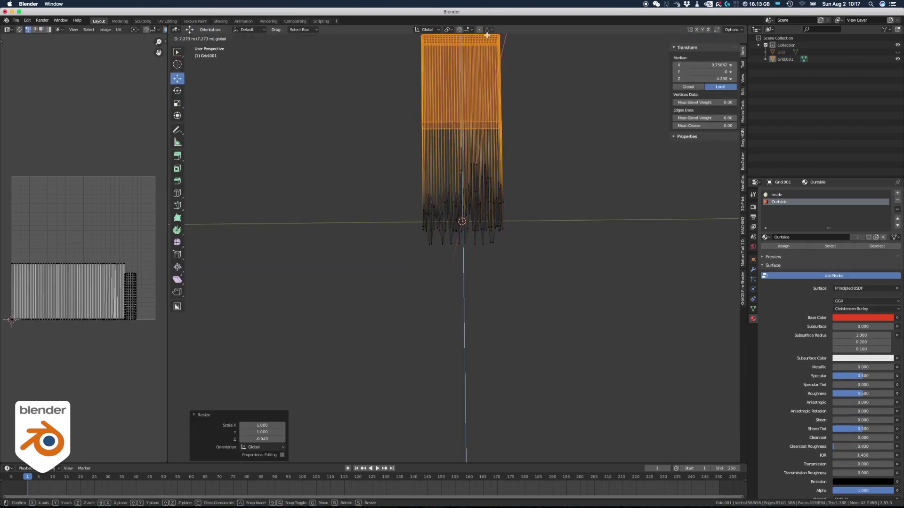
click(487, 35)
Step: Return to solid shading and object mode, then unhide the original block and select the upper duplicate
key(shift+z)
alt+drag(487, 117, 517, 174)
key(Tab)
click(897, 52)
click(437, 205)
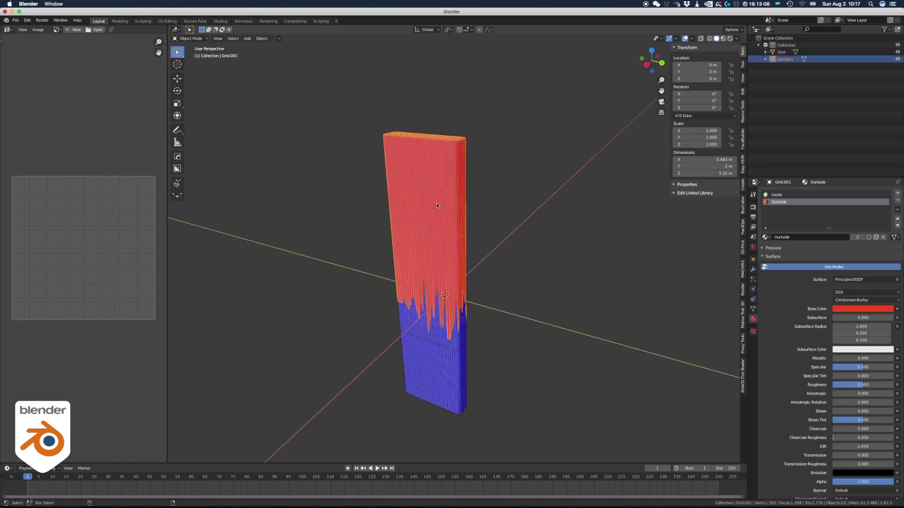
Step: Select all linked faces of the upper piece in edit mode and open the mesh operations
key(Tab)
key(ctrl+l)
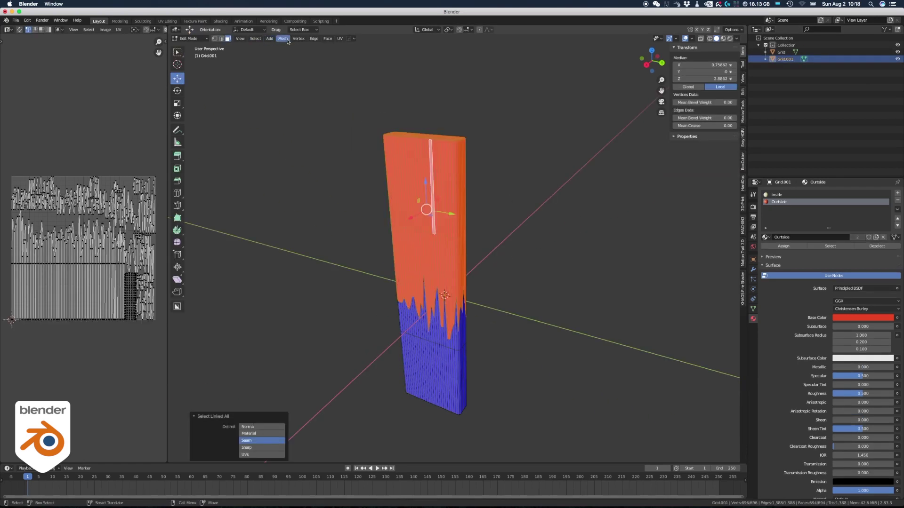
click(283, 39)
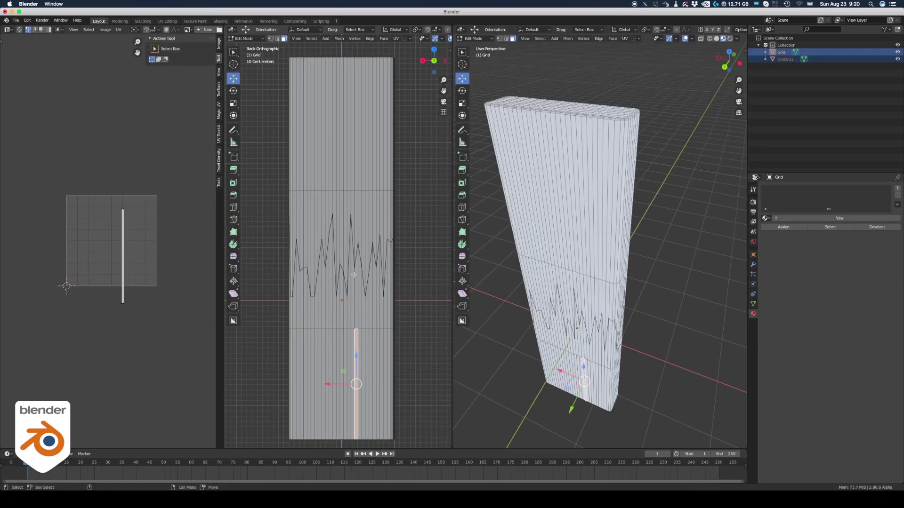
Step: Extend the face selection to all similar co-planar faces on the wide back side of both pieces
click(311, 38)
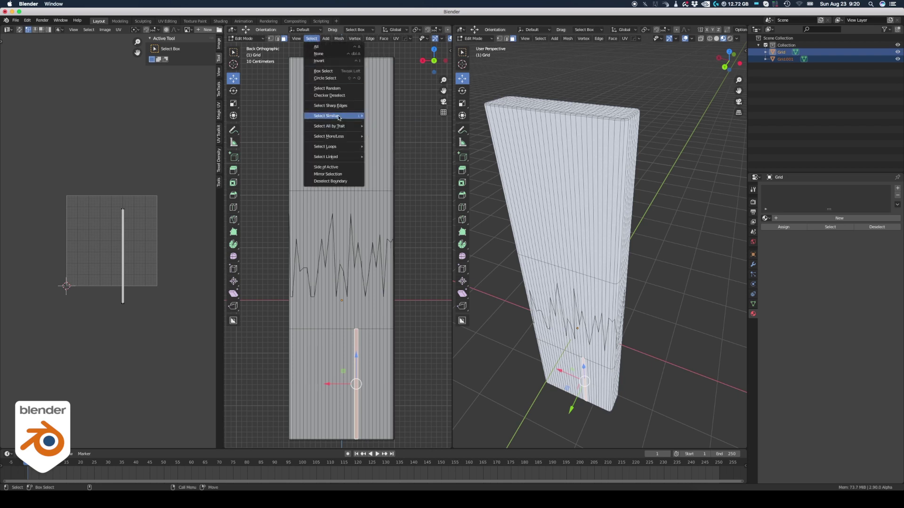
mouse_move(339, 117)
click(381, 154)
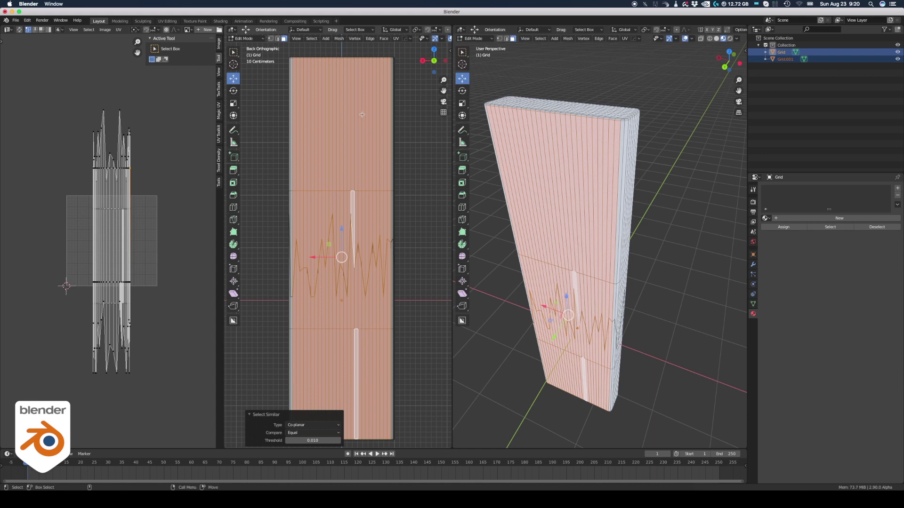
Step: Add the narrow corner strips along both long edges of the back side to the face selection
shift+click(392, 223)
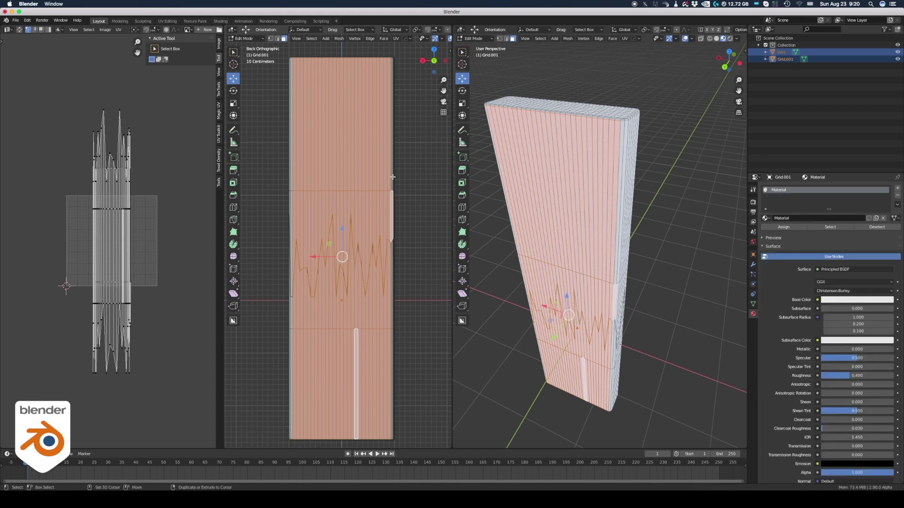
shift+click(391, 177)
shift+click(390, 320)
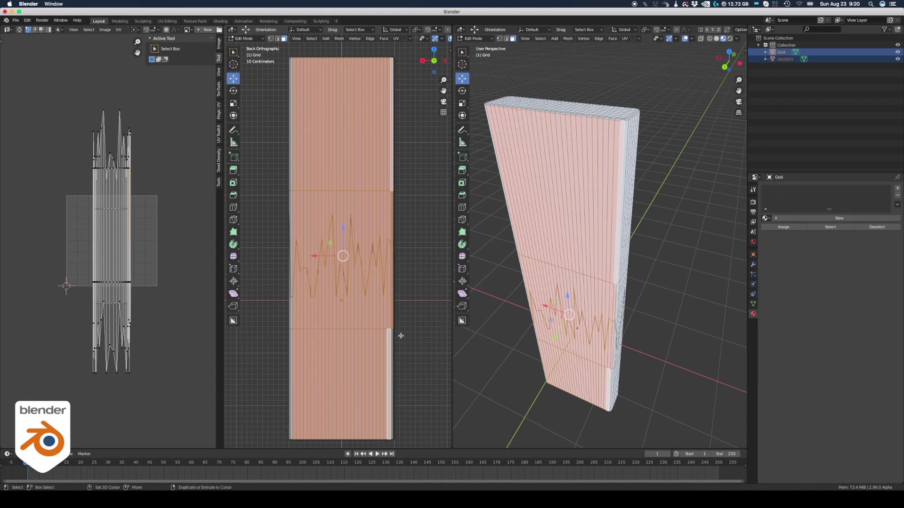
middle_drag(564, 282, 606, 244)
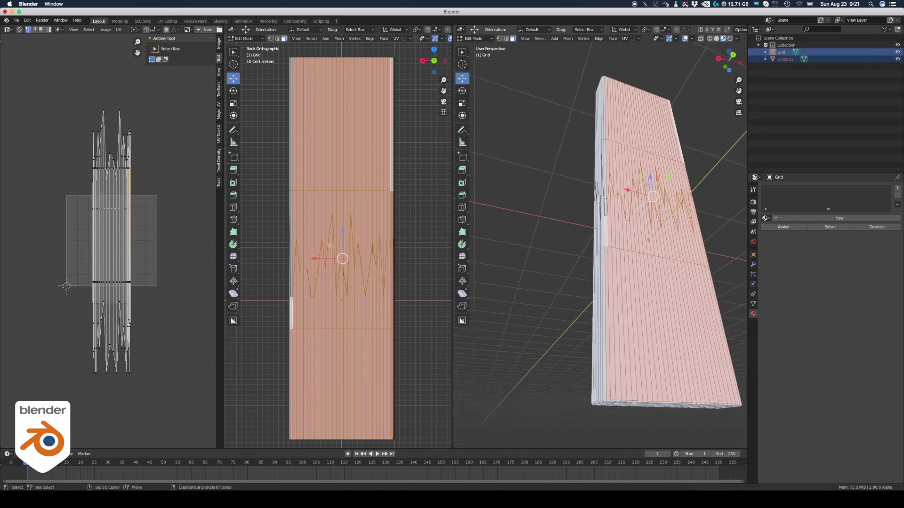
shift+click(605, 136)
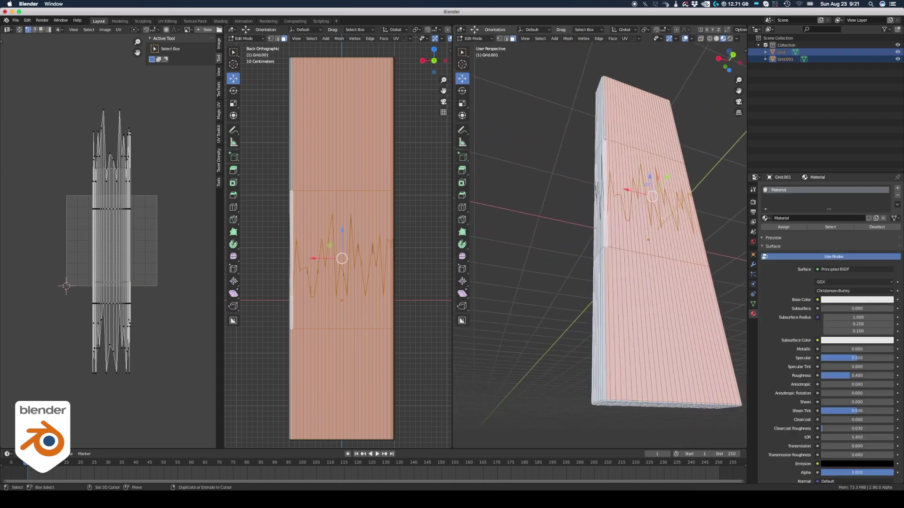
Step: Unwrap the selected back faces with Project From View and place their UV island at the left edge of the UV square
click(396, 38)
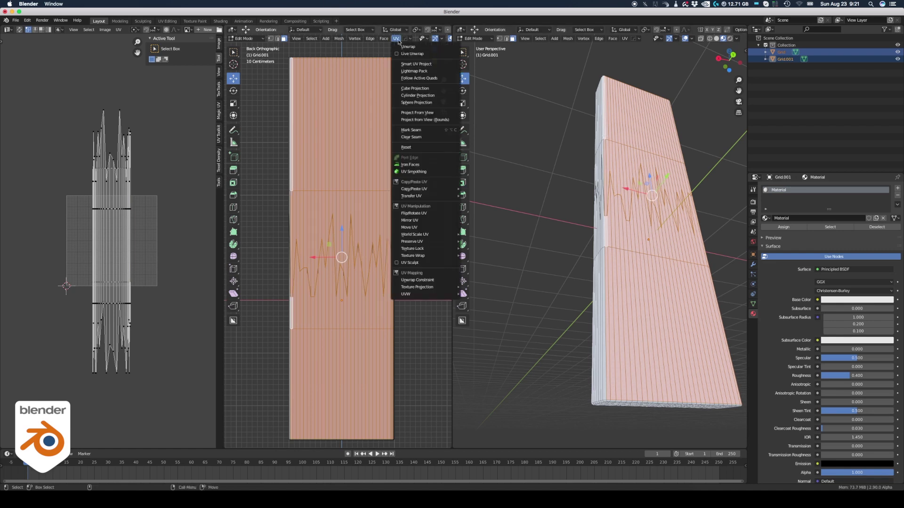
click(417, 113)
drag(88, 181, 148, 299)
key(g)
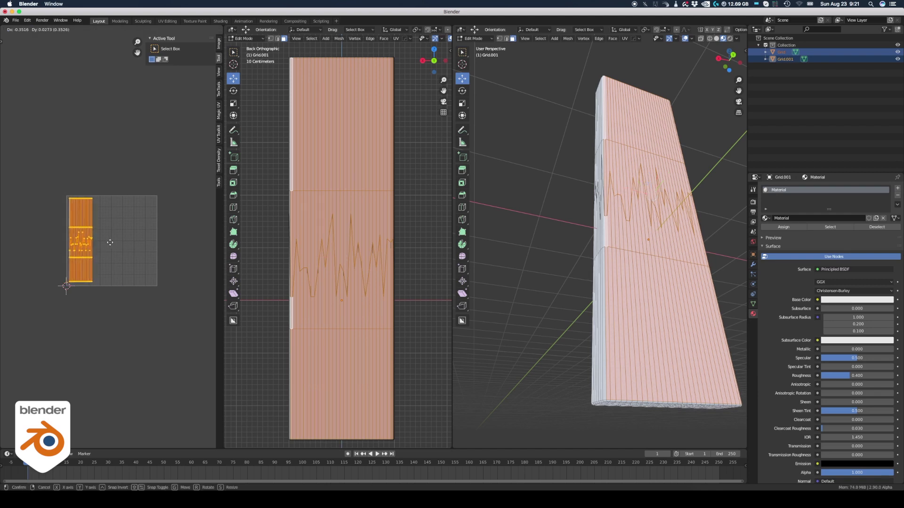
click(111, 242)
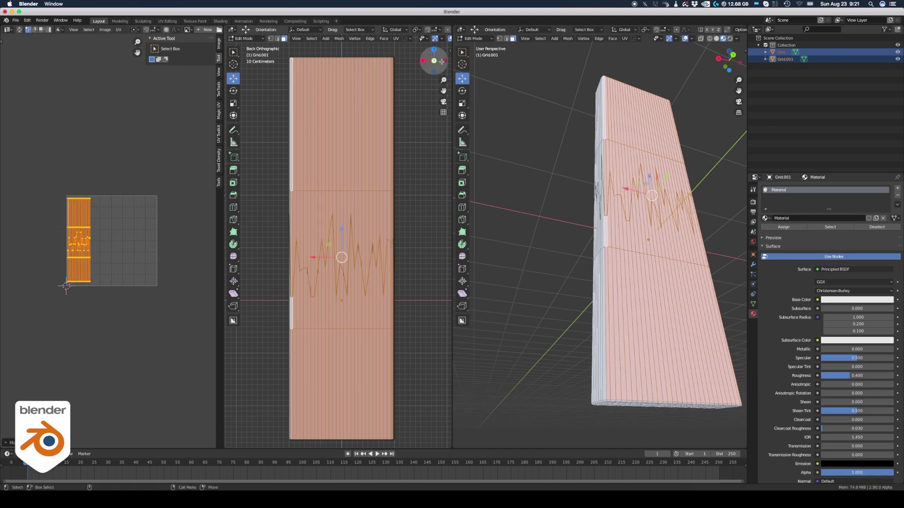
Step: Switch to the left orthographic view and select the co-planar faces of the narrow side on both pieces
click(444, 60)
click(384, 120)
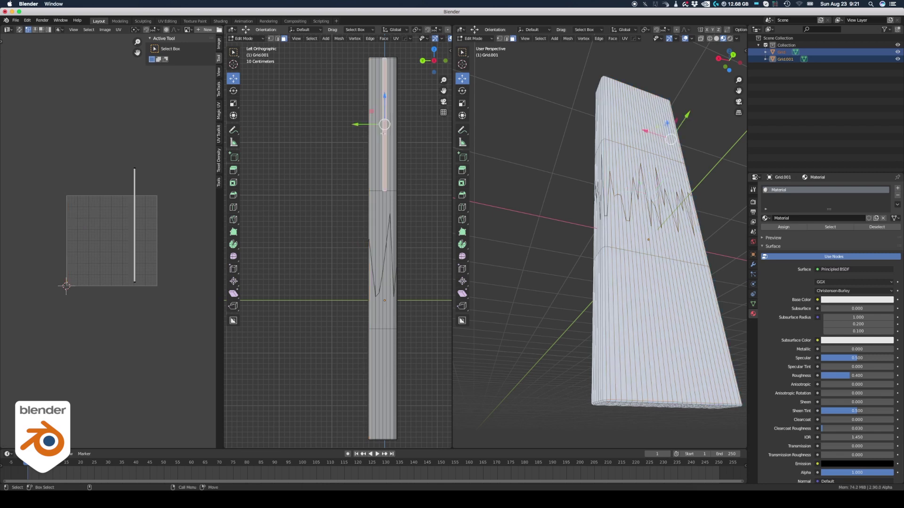
key(shift+g)
click(377, 348)
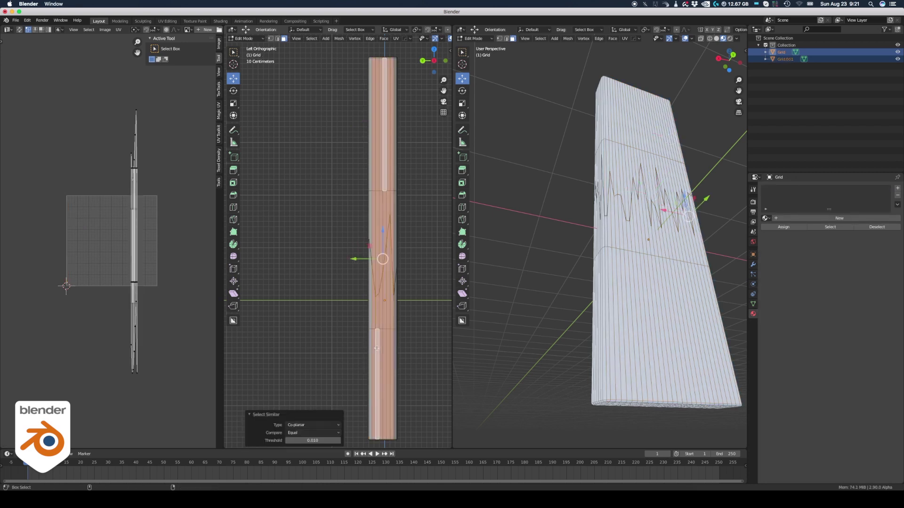
Step: Add the narrow corner strips along both long edges of the left side to the face selection
shift+click(370, 179)
shift+click(371, 198)
shift+click(395, 187)
shift+click(394, 200)
shift+click(395, 326)
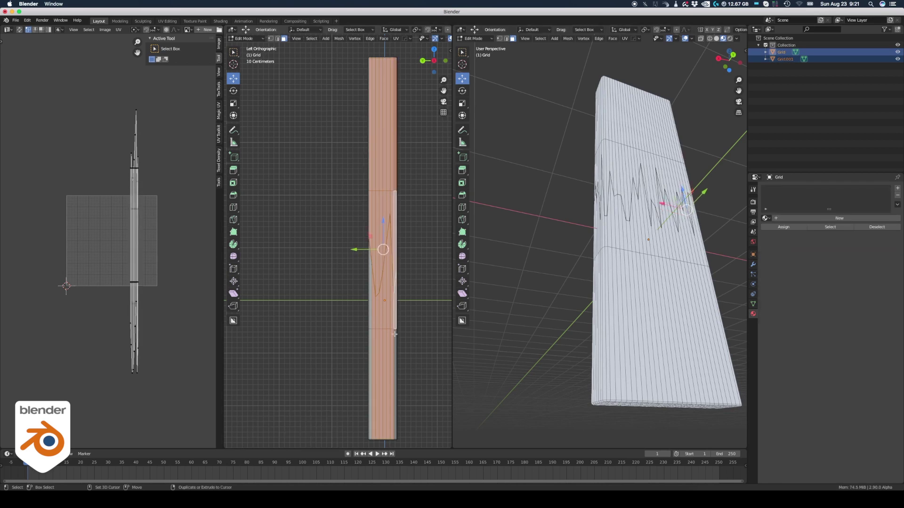
shift+click(370, 331)
Step: Unwrap the selected left-side faces with Project From View and place their UV island beside the back side's island
click(397, 38)
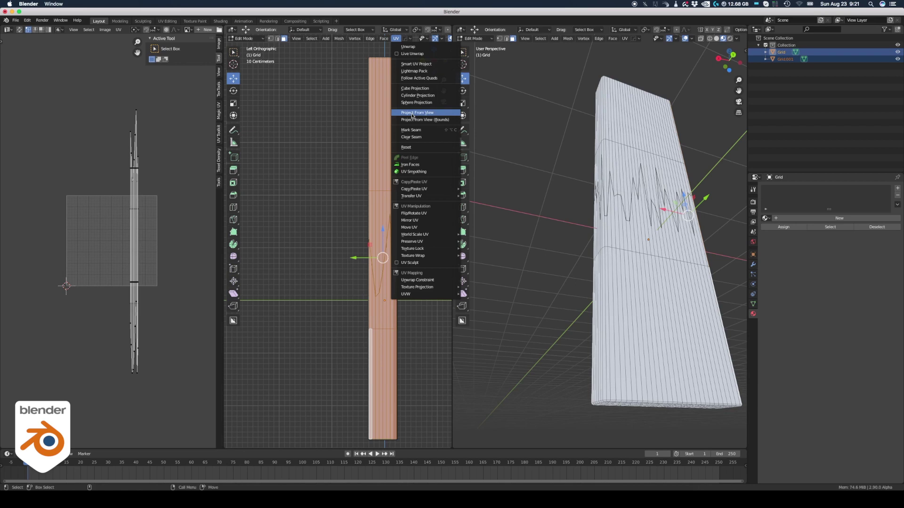
click(412, 114)
key(g)
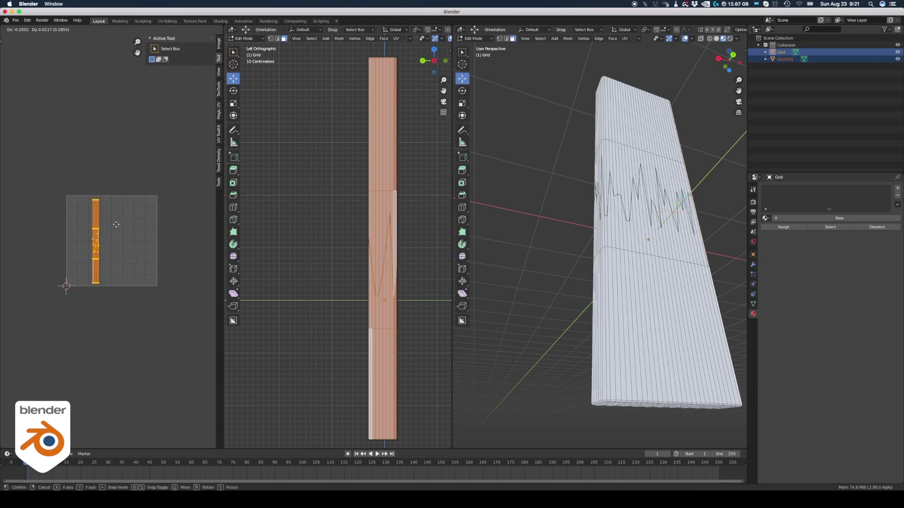
click(116, 224)
Step: Switch to the front orthographic view and select the co-planar faces of the wide front side on both pieces
key(KP_1)
click(312, 155)
shift+click(316, 336)
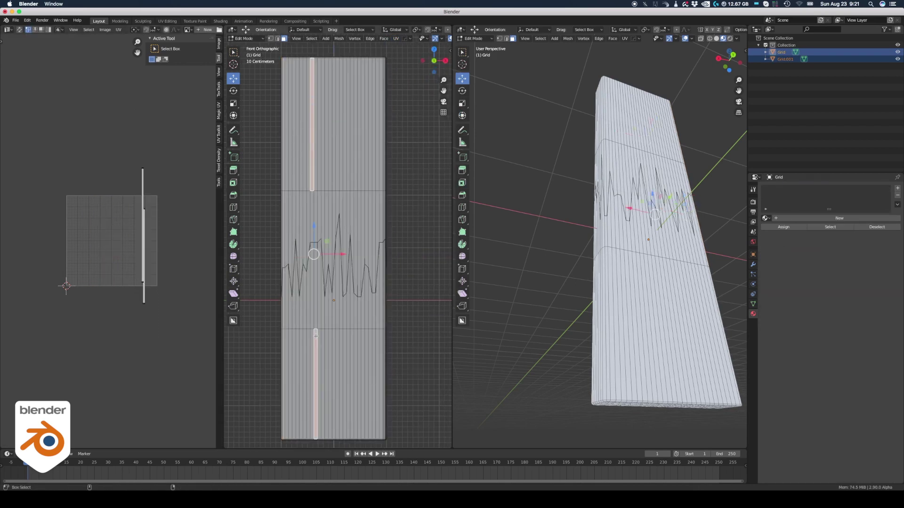
key(shift+g)
click(315, 337)
Step: Add the narrow corner strips along both long edges of the front side to the face selection
click(384, 202)
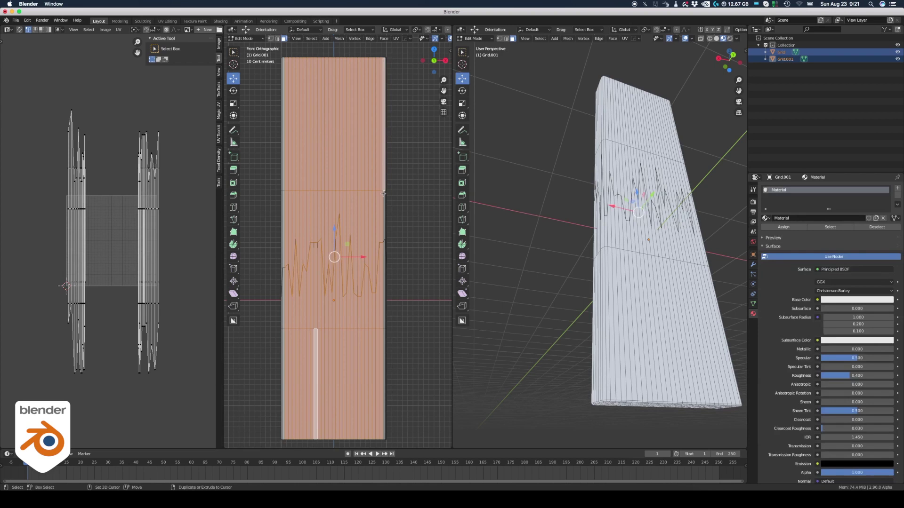
click(383, 329)
click(282, 332)
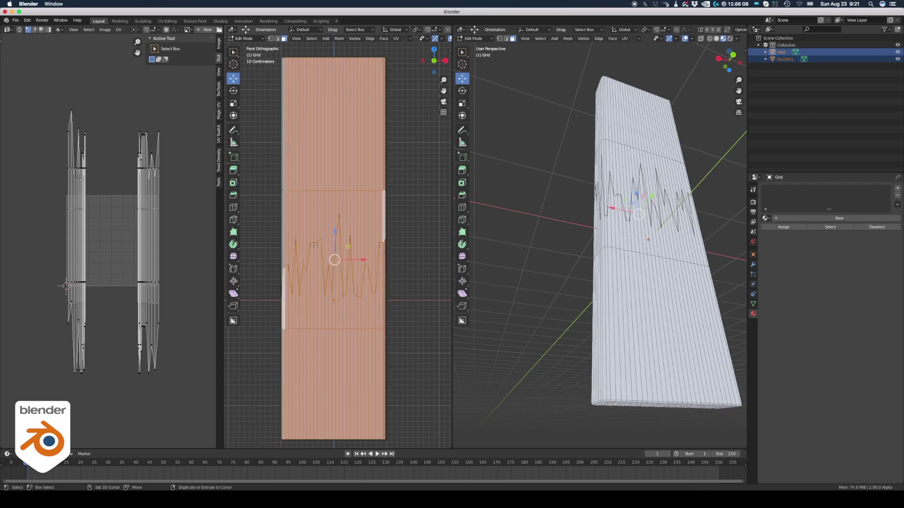
shift+click(283, 188)
Step: Unwrap the selected front faces with Project From View and place their UV island at the right edge of the UV square
click(396, 39)
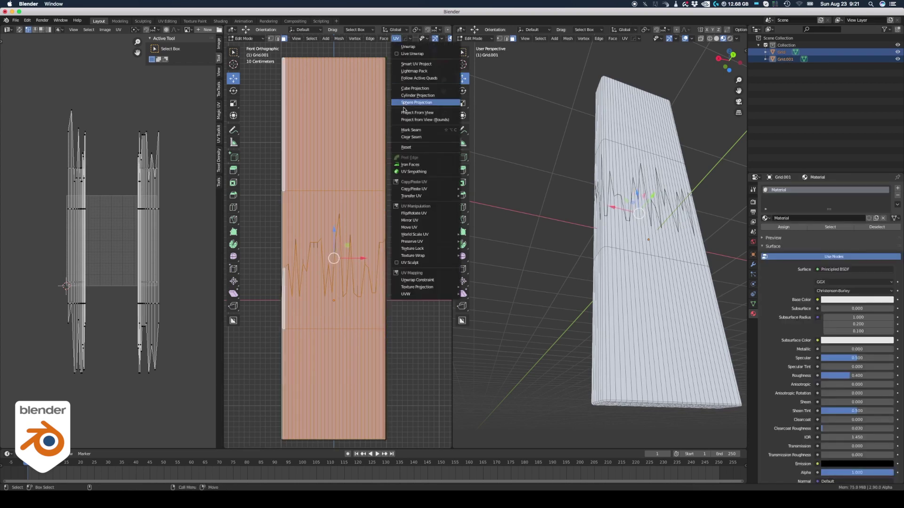
click(414, 116)
key(a)
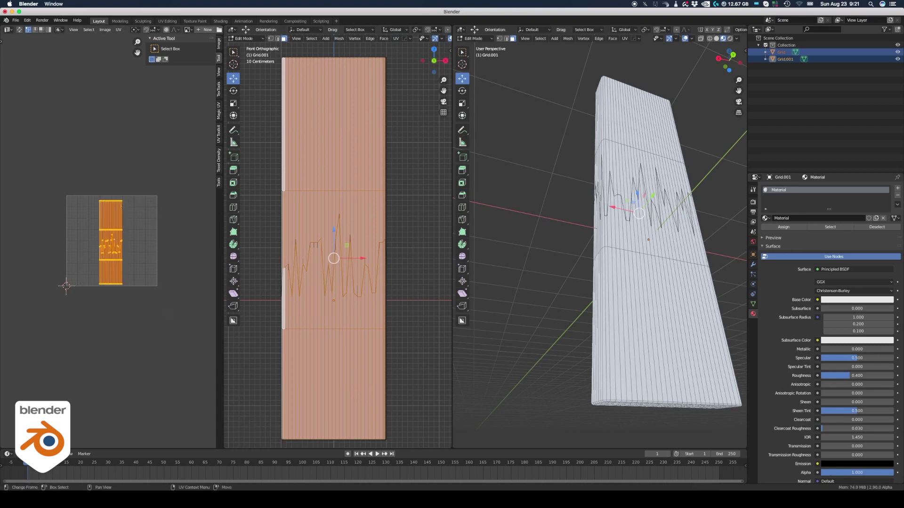
key(g)
click(158, 212)
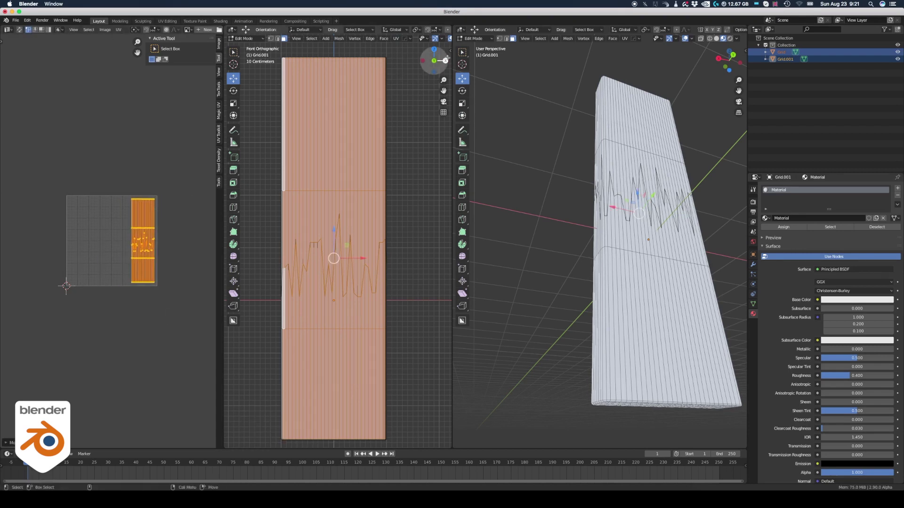
Step: Switch to the right orthographic view and select that narrow side's co-planar faces on both pieces, including the corner strips
click(445, 60)
click(289, 295)
click(289, 294)
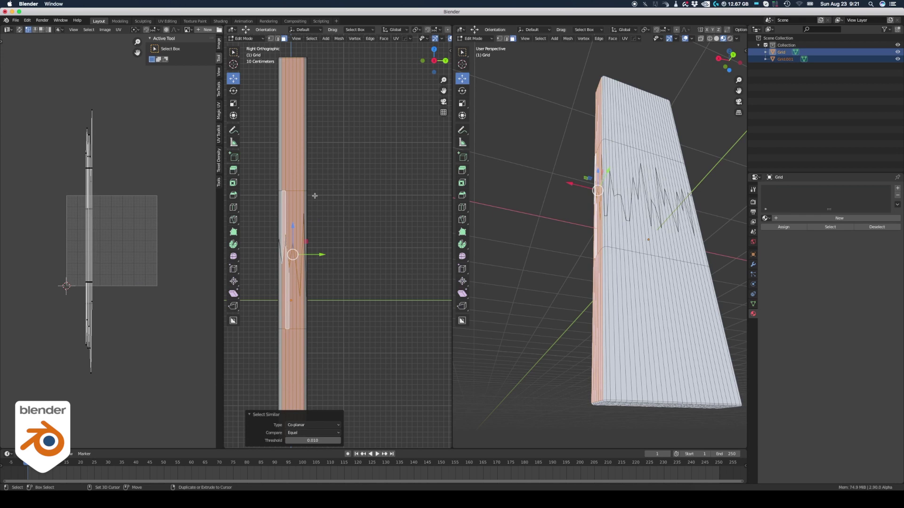
click(279, 328)
Step: Unwrap the selected right-side faces with Project From View and place their UV island beside the left side's island
click(396, 38)
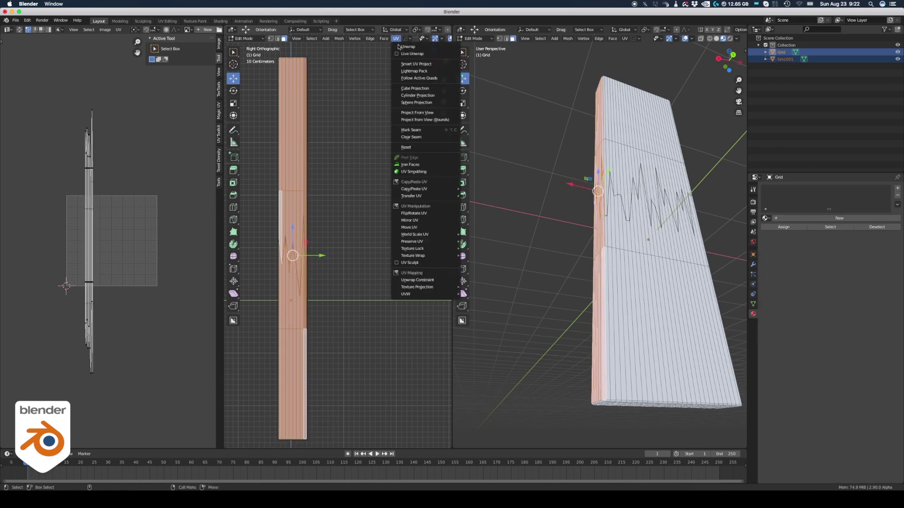
click(408, 112)
click(388, 121)
Step: Select all linked faces of both pieces and shift the right side's UV islands clear of the left side's island
click(302, 168)
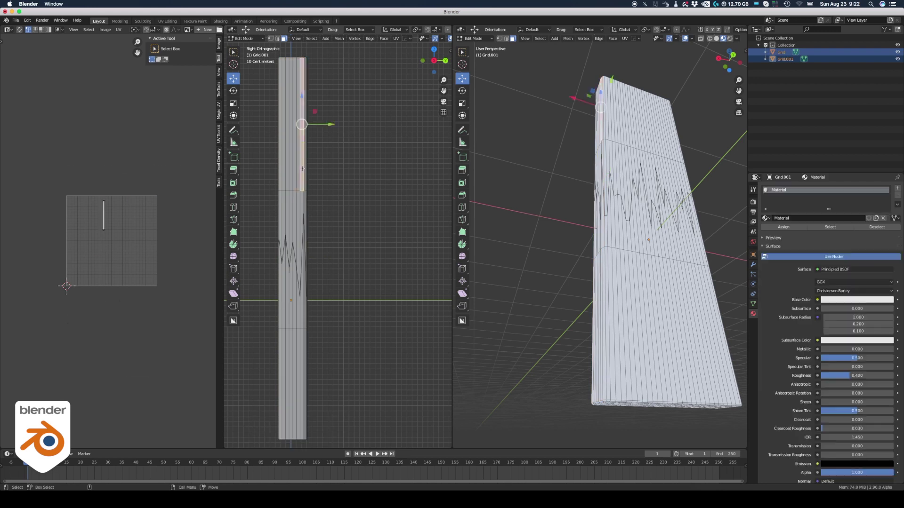
key(ctrl+l)
key(l)
mouse_move(118, 209)
mouse_down()
mouse_move(107, 250)
mouse_move(117, 223)
mouse_up()
click(41, 30)
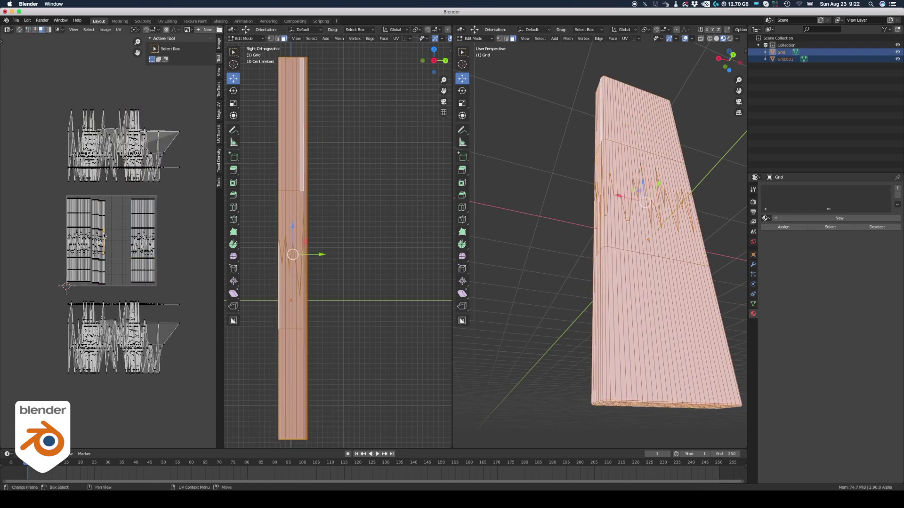
key(ctrl+l)
shift+click(103, 256)
key(ctrl+l)
key(g)
click(120, 230)
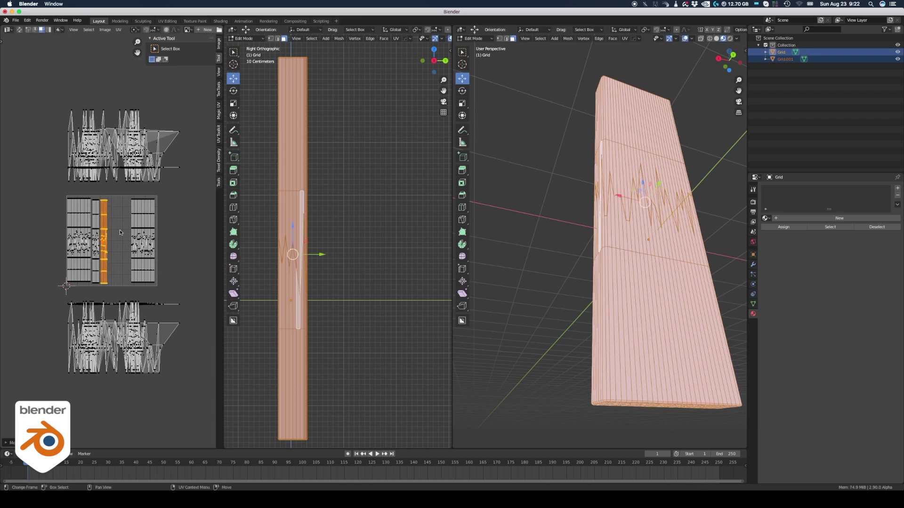
Step: Switch to the top view, select the co-planar faces of the plank's top end and grow the selection over its rounded rim
key(alt+a)
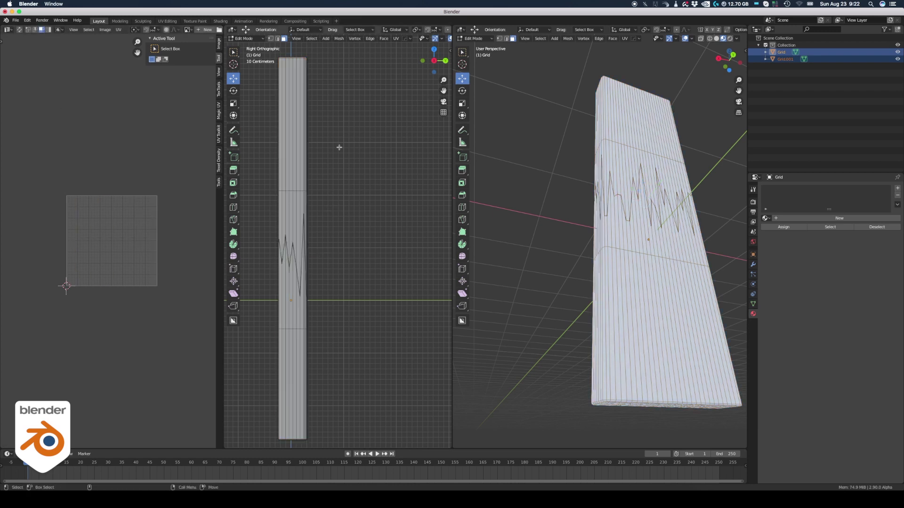
click(433, 49)
click(323, 284)
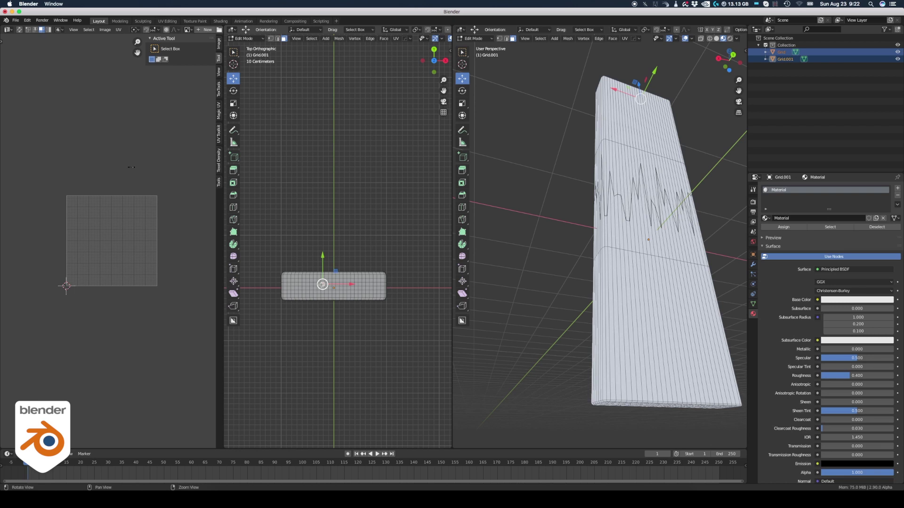
key(shift+g)
alt+drag(502, 125, 532, 210)
alt+middle_drag(532, 210, 537, 362)
alt+right_drag(536, 362, 574, 257)
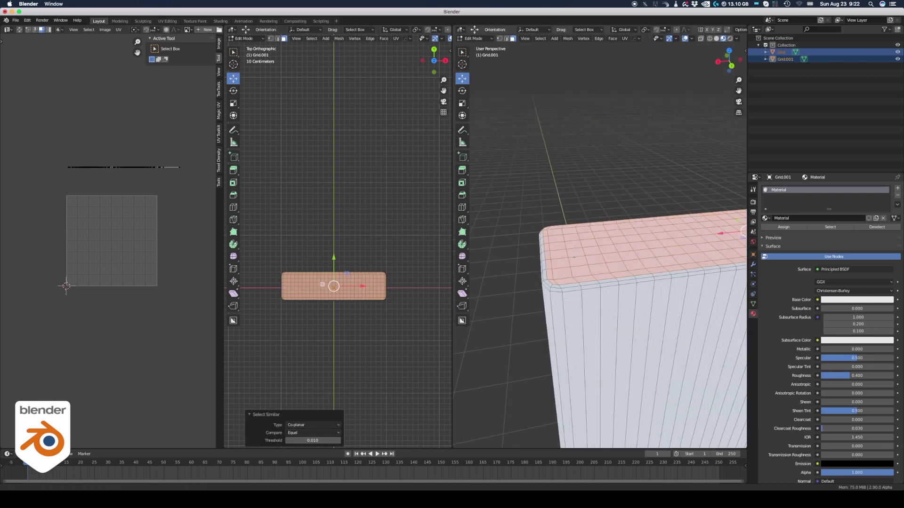
key(ctrl+KP_Add)
Step: Unwrap the top end faces with Project From View and place their UV island just below the UV square's lower left corner
click(397, 38)
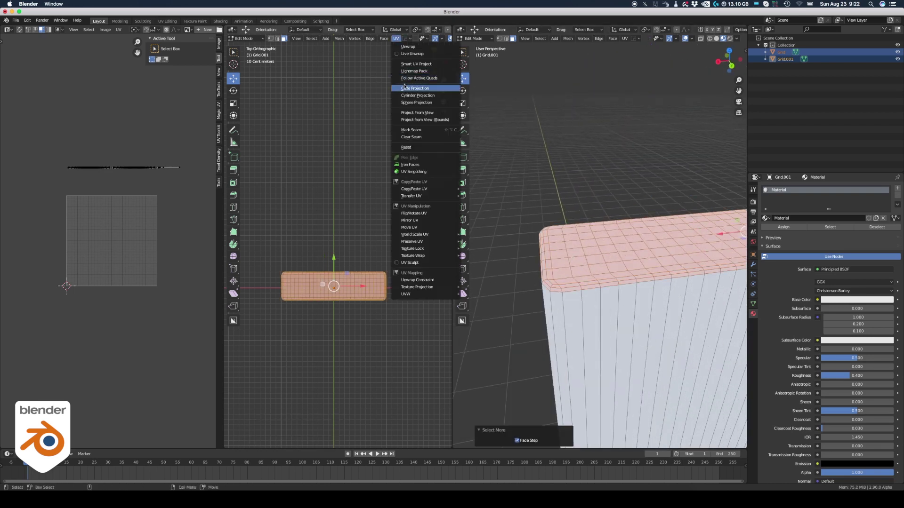
click(412, 112)
click(121, 252)
key(a)
key(g)
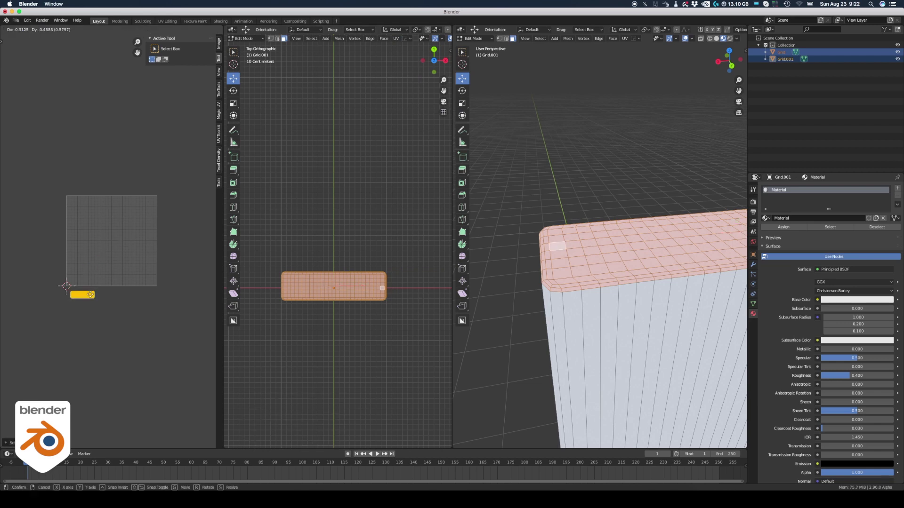
click(92, 296)
Step: Switch to the bottom view, select the co-planar faces of the plank's bottom end and grow the selection over its rounded rim
click(544, 195)
click(434, 61)
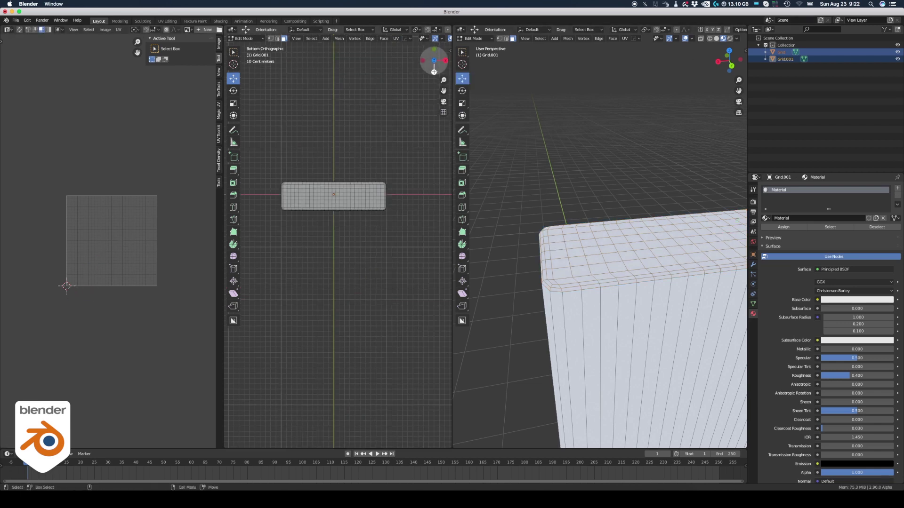
click(304, 206)
key(ctrl+l)
alt+right_drag(602, 316, 561, 296)
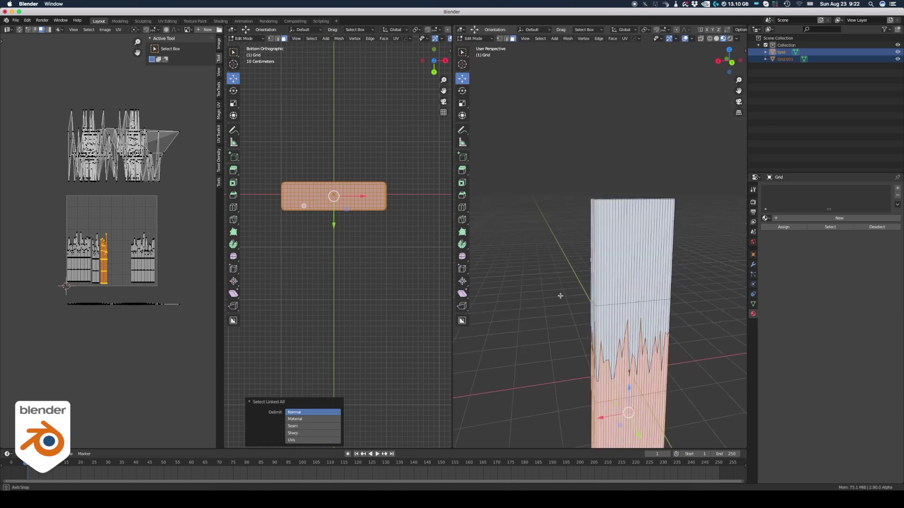
alt+drag(561, 296, 548, 234)
alt+right_drag(548, 234, 582, 254)
click(581, 284)
key(shift+g)
click(580, 283)
key(ctrl+KP_Add)
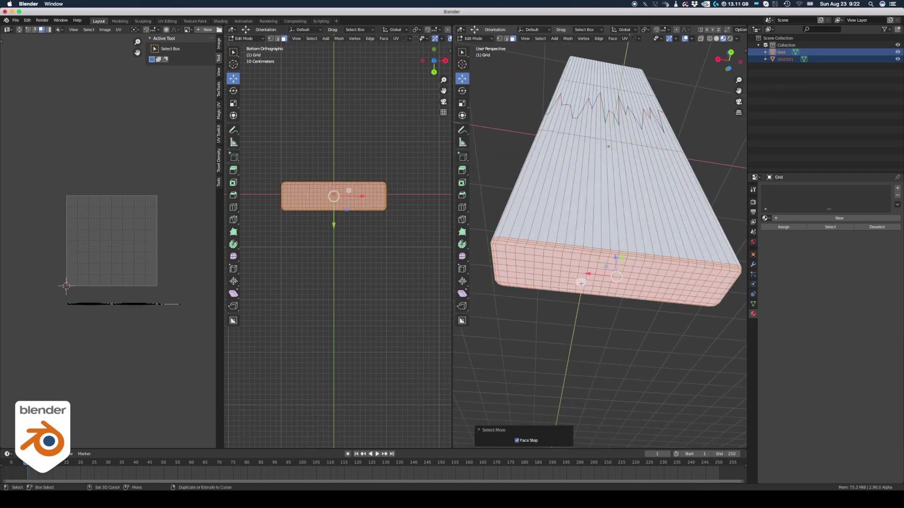
Step: Unwrap the bottom end faces with Project From View and place their UV island below the UV square, right of the top end's island
click(396, 38)
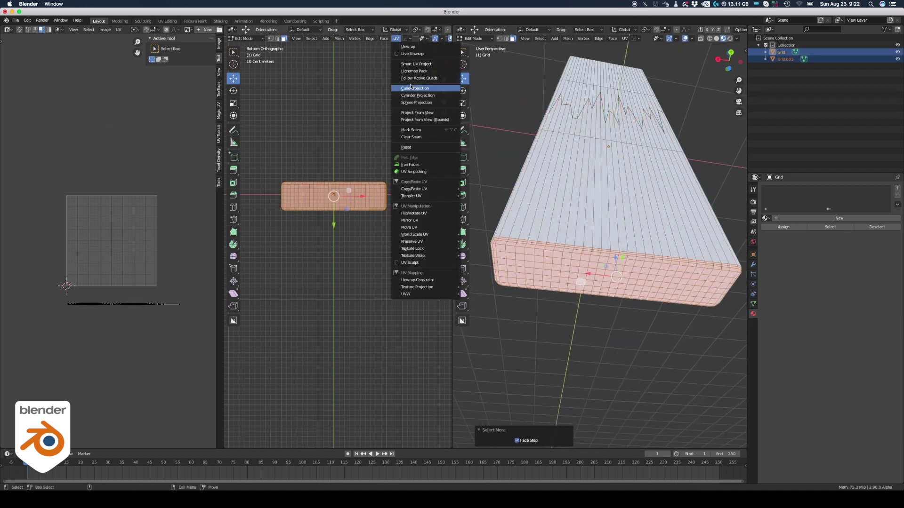
click(416, 113)
key(a)
key(g)
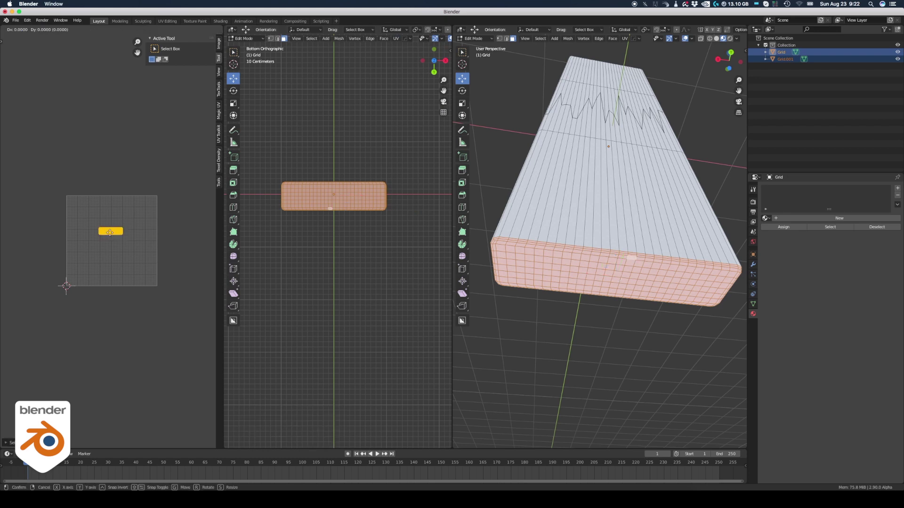
click(134, 295)
Step: Select all linked faces of both pieces and box-select the splintered UV islands below the UV square
key(l)
key(l)
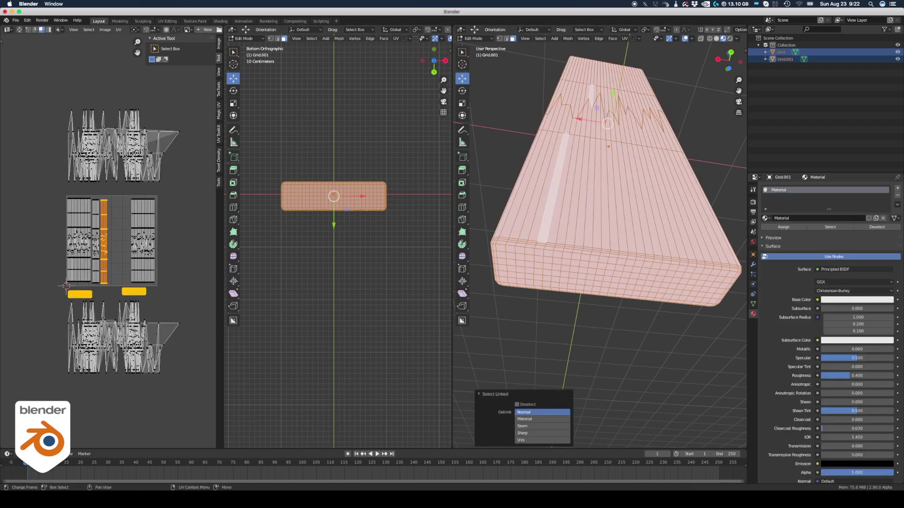
drag(59, 303, 192, 394)
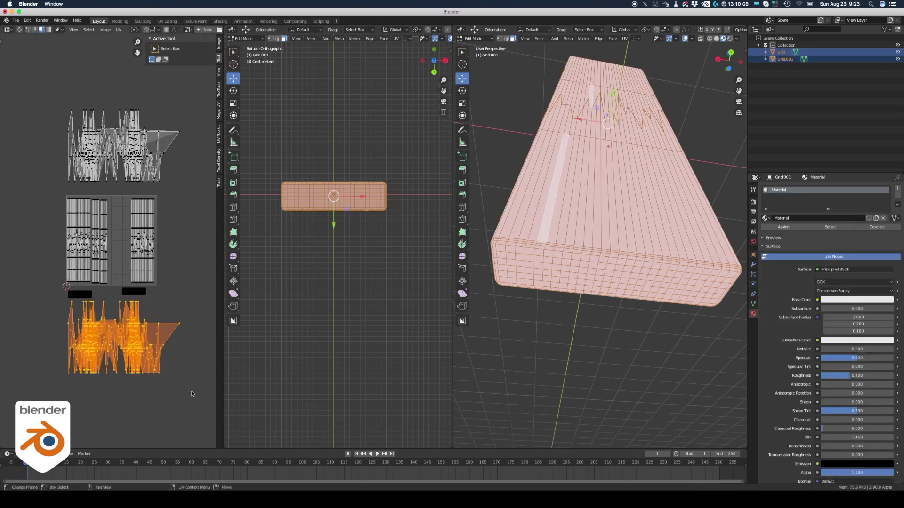
Step: Show the plank as wireframe in the perspective view and frame the splintered break
click(710, 39)
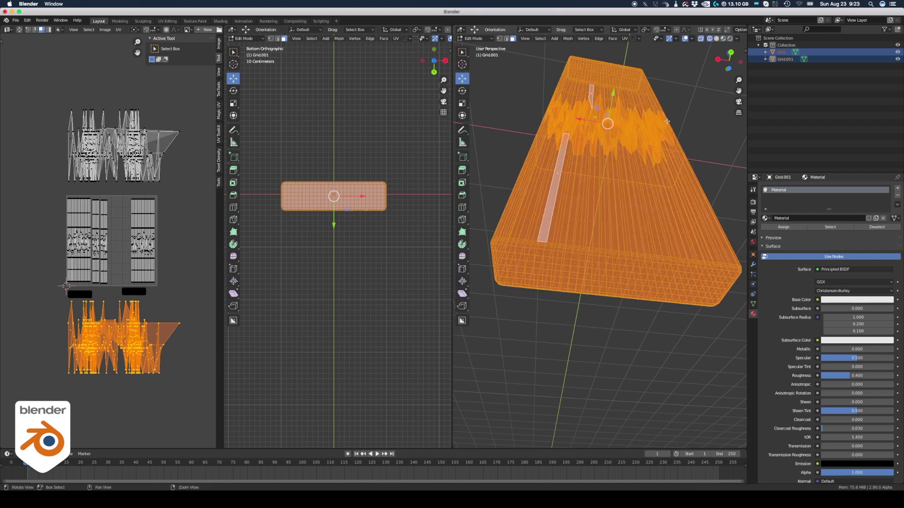
mouse_move(678, 90)
middle_down()
mouse_move(619, 169)
mouse_move(725, 118)
middle_up()
middle_drag(725, 119, 658, 158)
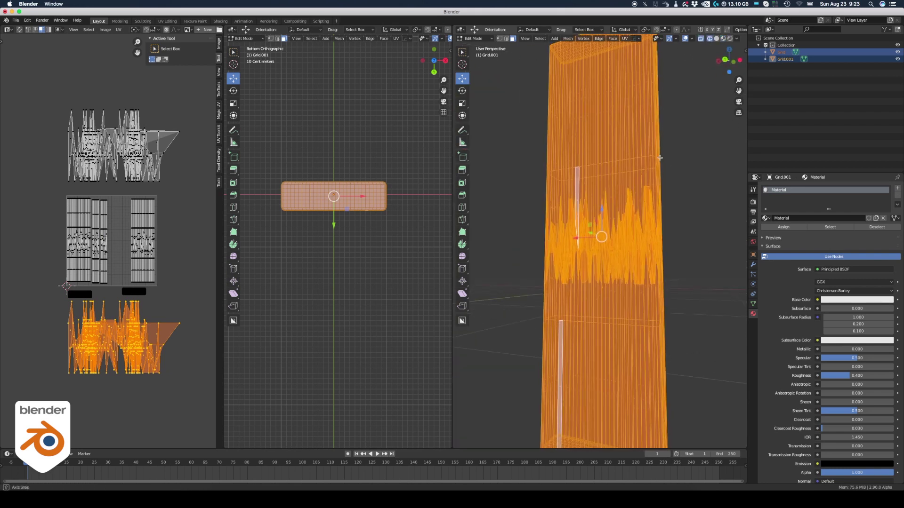
Step: Turn on UV sync selection and select the linked splintered break faces of both pieces through their UV islands
click(20, 30)
click(96, 343)
key(l)
key(l)
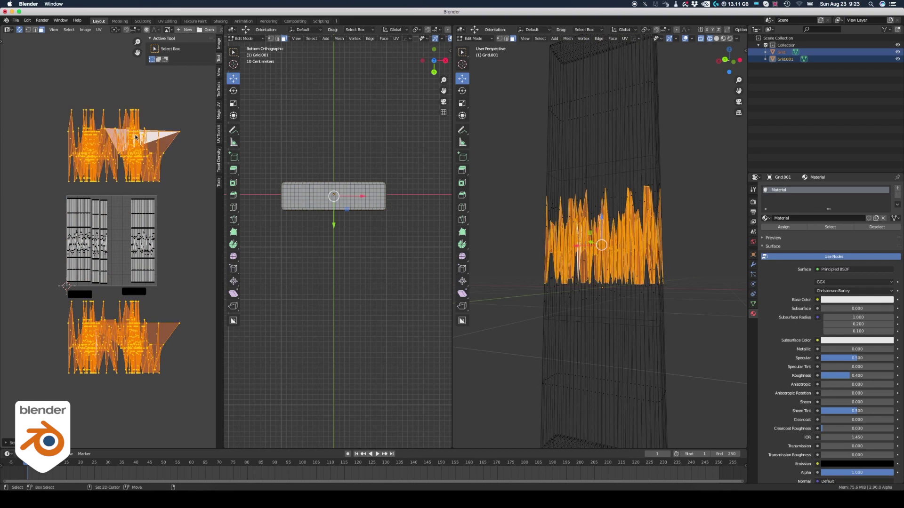
Step: Unwrap the splintered break faces with Smart UV Project and move their UV islands above the UV square
click(625, 38)
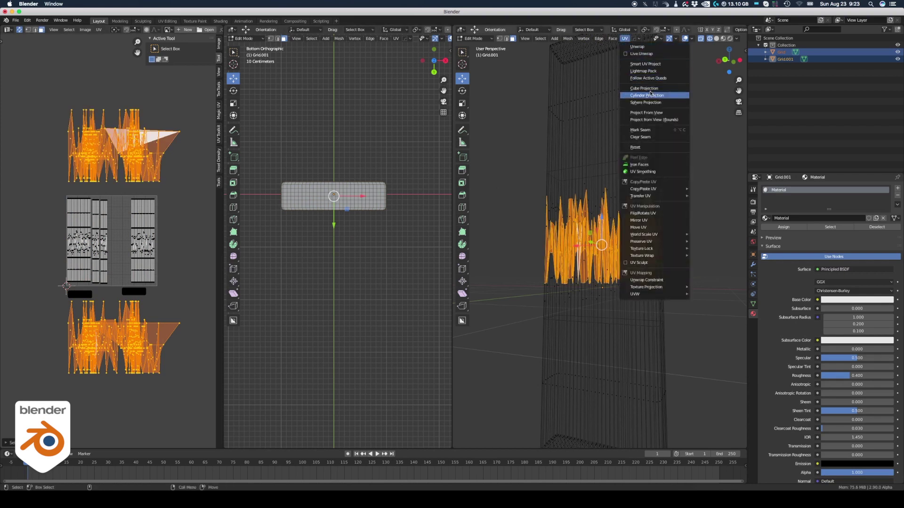
click(649, 64)
click(648, 121)
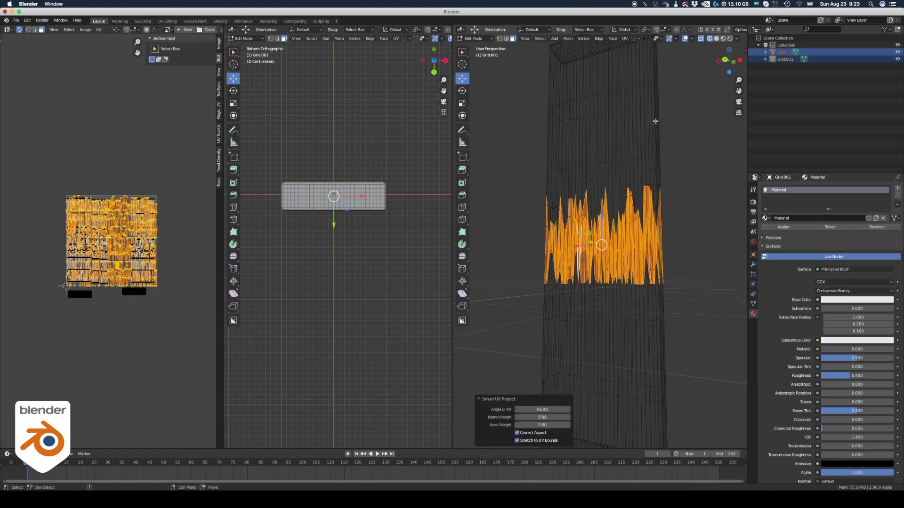
key(g)
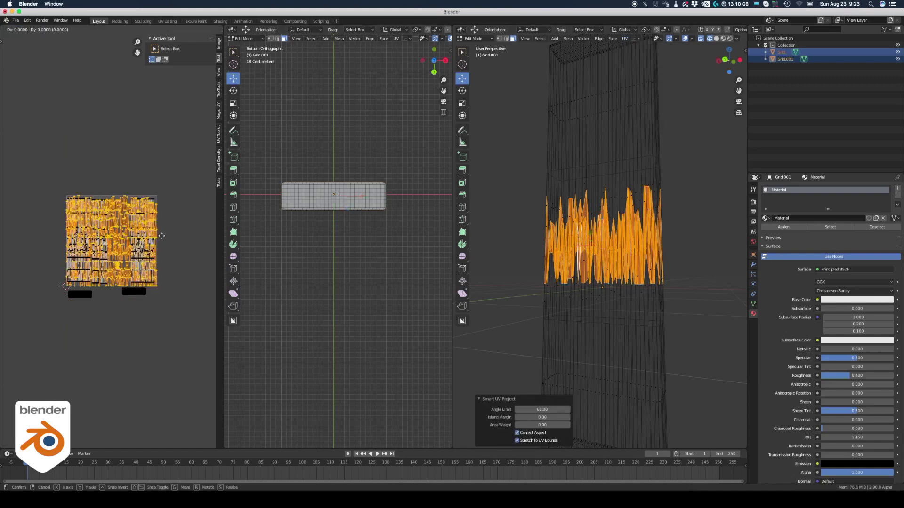
click(166, 143)
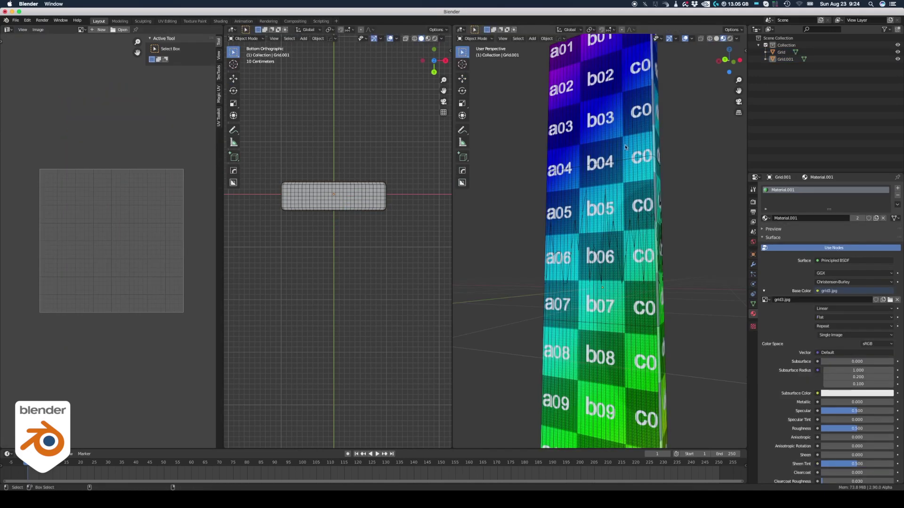
Step: Select both grid-textured plank pieces with Select Grouped by Collection
scroll(686, 168, down, 3)
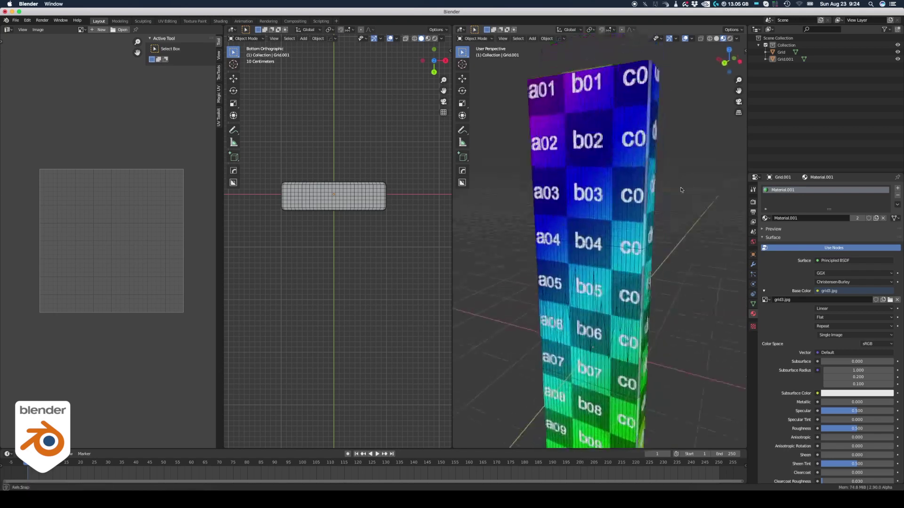
middle_drag(686, 168, 674, 195)
double_click(587, 207)
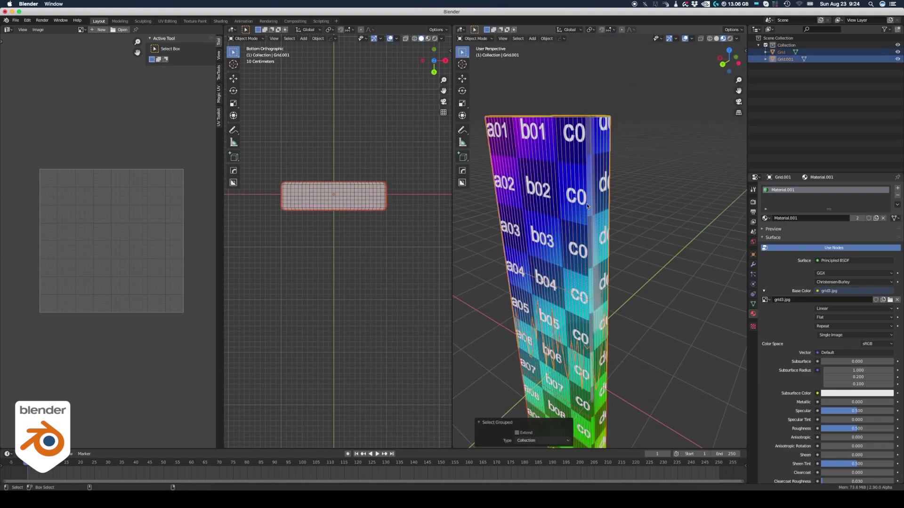
Step: Put both plank pieces into face editing and select their linked faces
key(shift+s)
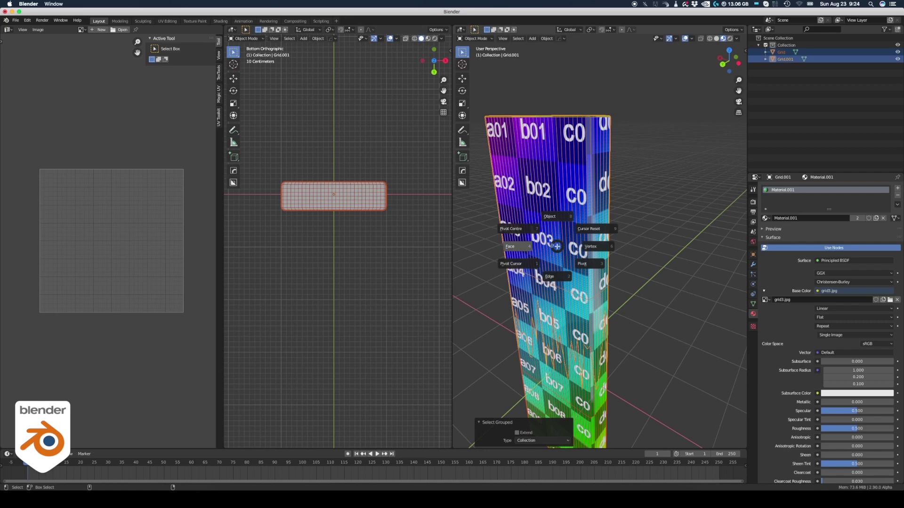
click(513, 246)
key(ctrl+l)
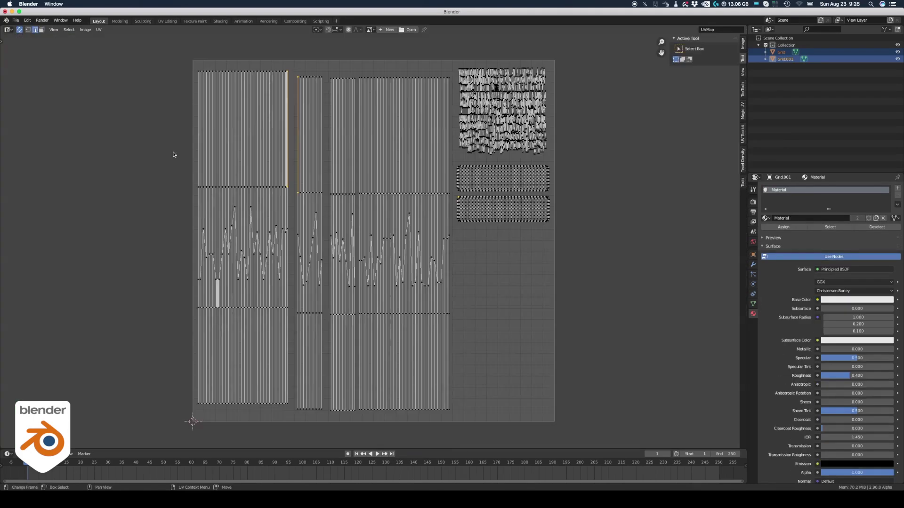
Step: Stitch the upper plank piece's separate side UV islands together into one continuous strip
key(v)
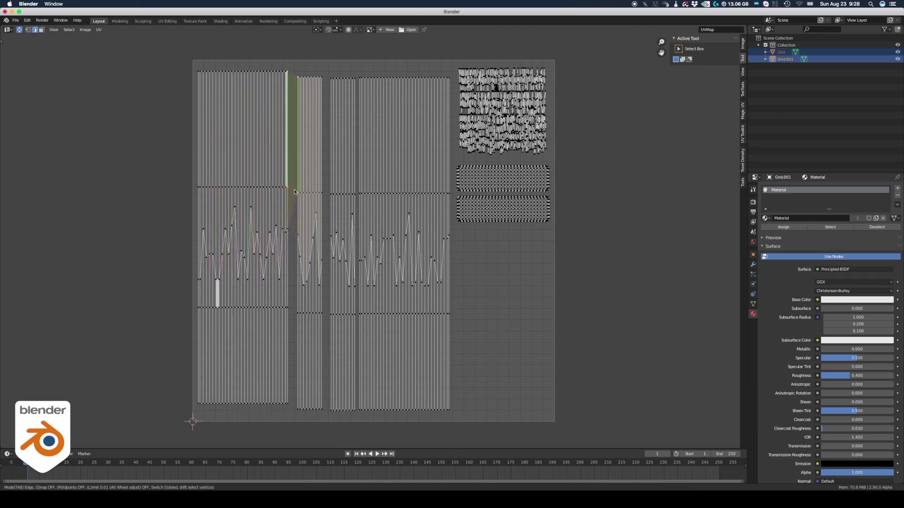
key(s)
click(294, 191)
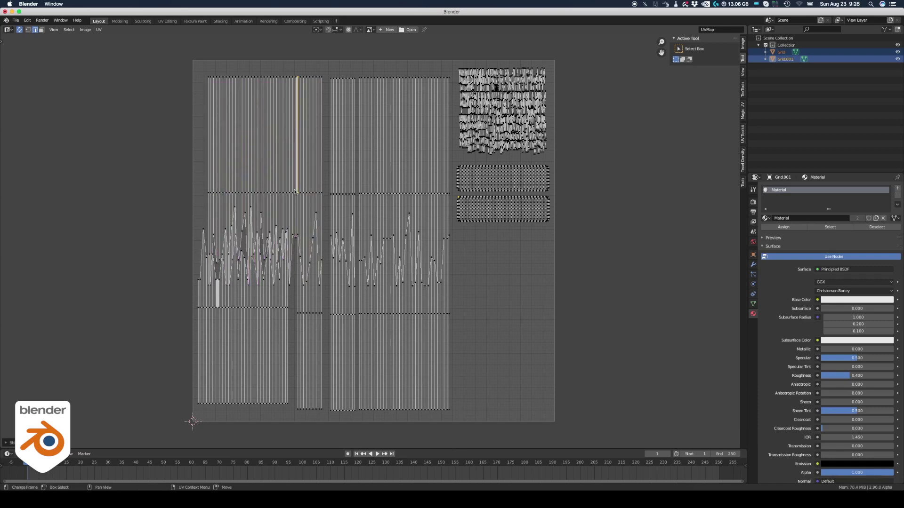
key(v)
click(322, 168)
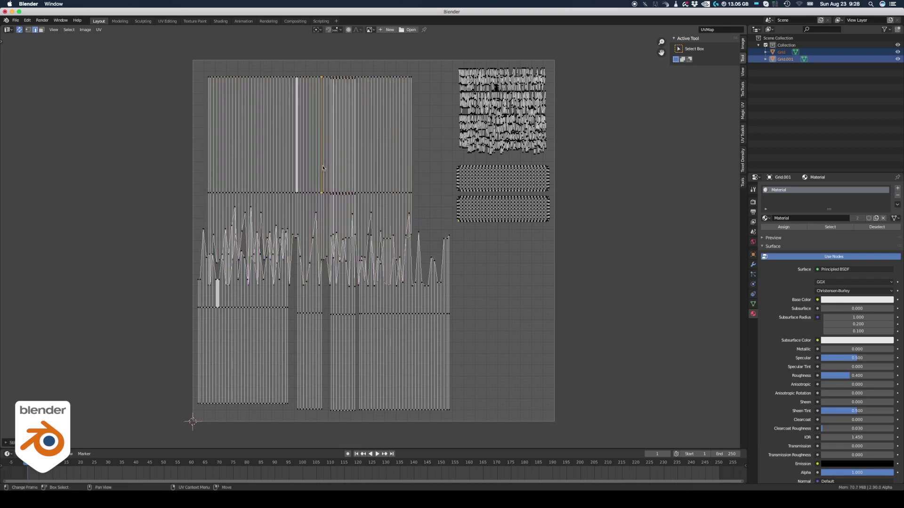
click(411, 162)
key(v)
click(411, 163)
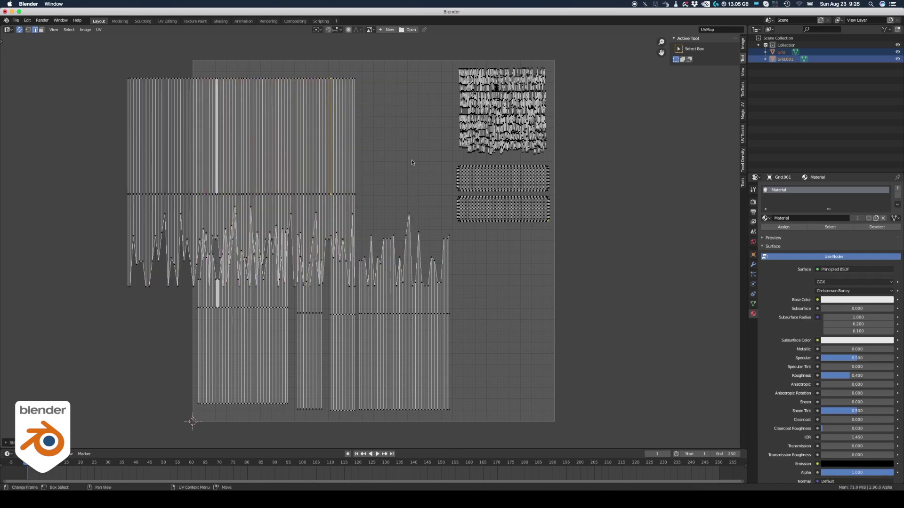
Step: Stitch the lower piece's first, narrow and widest side UV islands together along their matching edges
click(287, 337)
key(v)
click(287, 337)
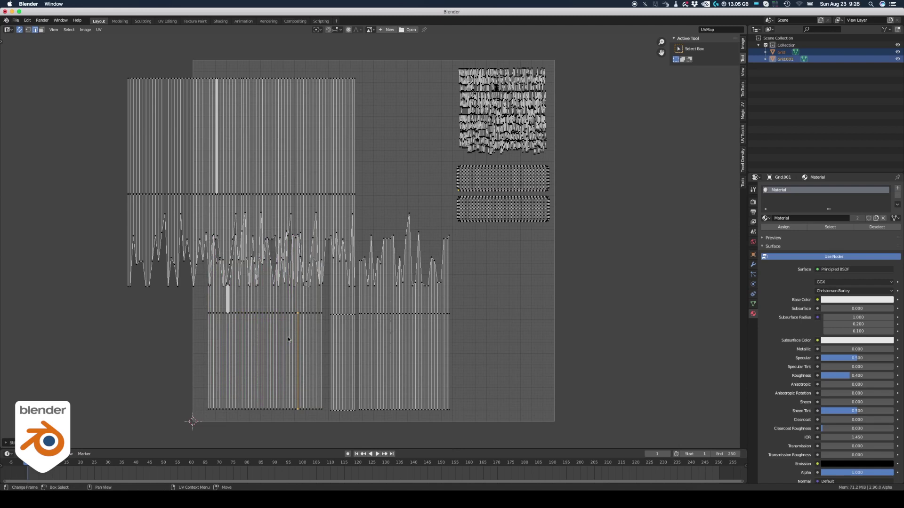
click(322, 339)
key(v)
click(321, 338)
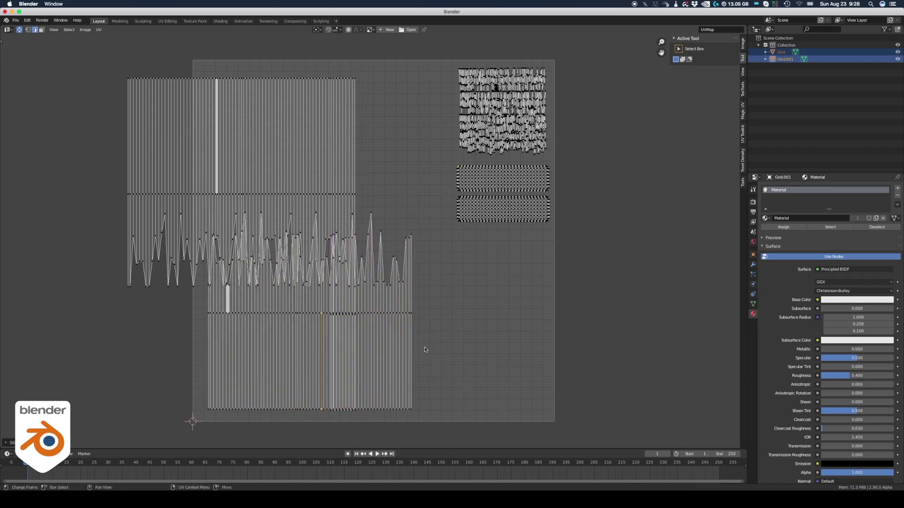
Step: Try to stitch the lower piece's last side island from the strip's outer edge with the static island switched, and undo it
click(208, 334)
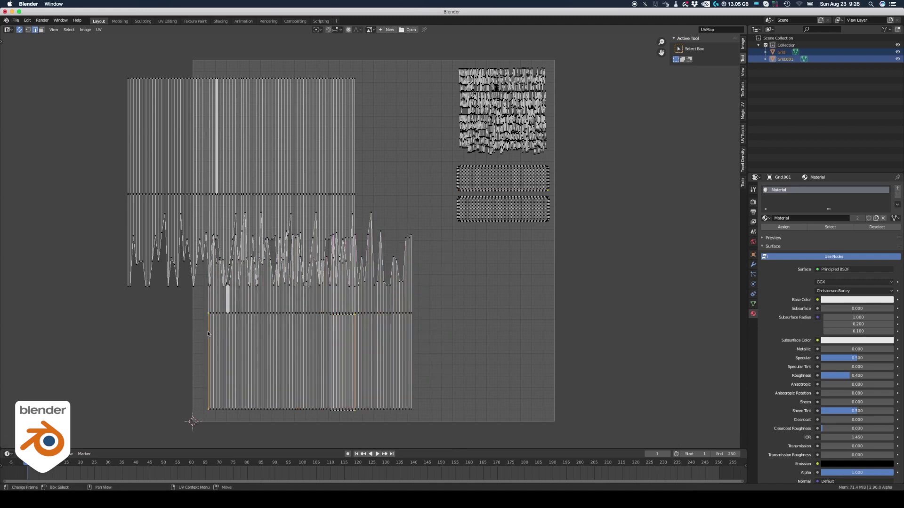
key(v)
key(s)
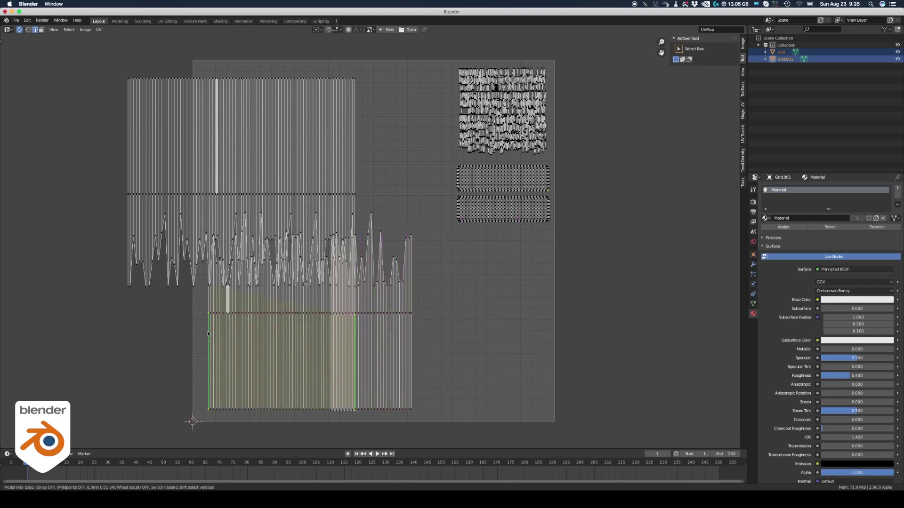
key(s)
key(Return)
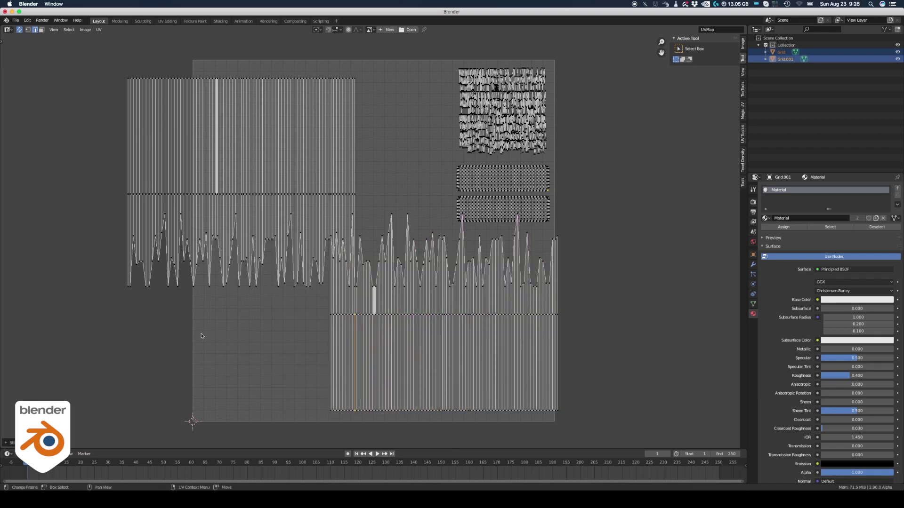
key(super+z)
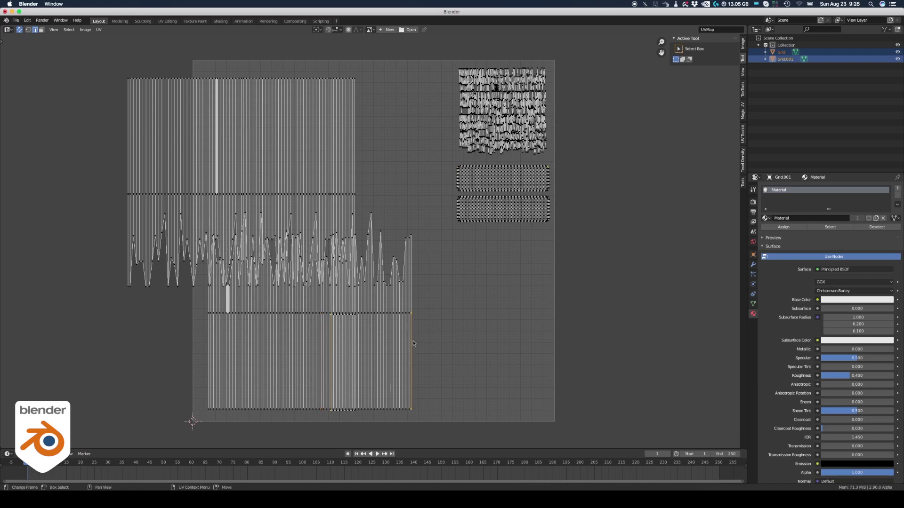
Step: Stitch the lower piece's last separate side island to the strip along the strip's opposite outer edge
key(v)
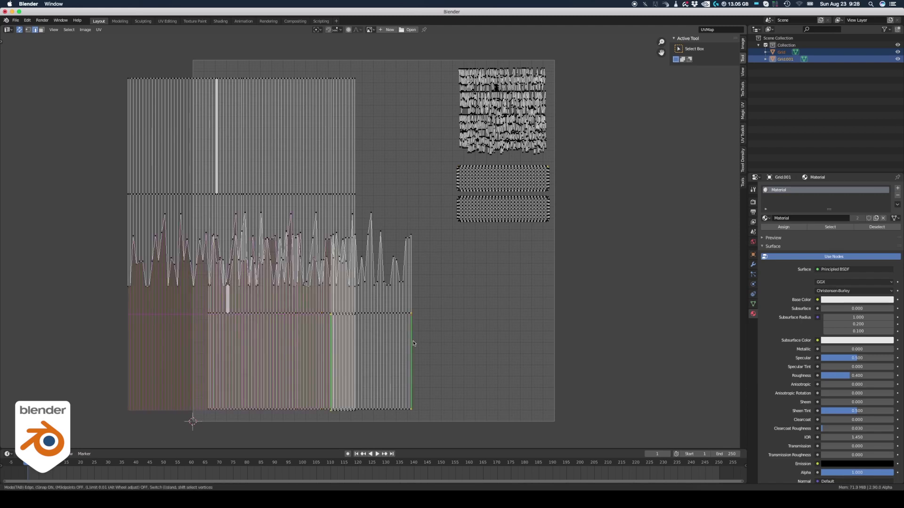
key(Return)
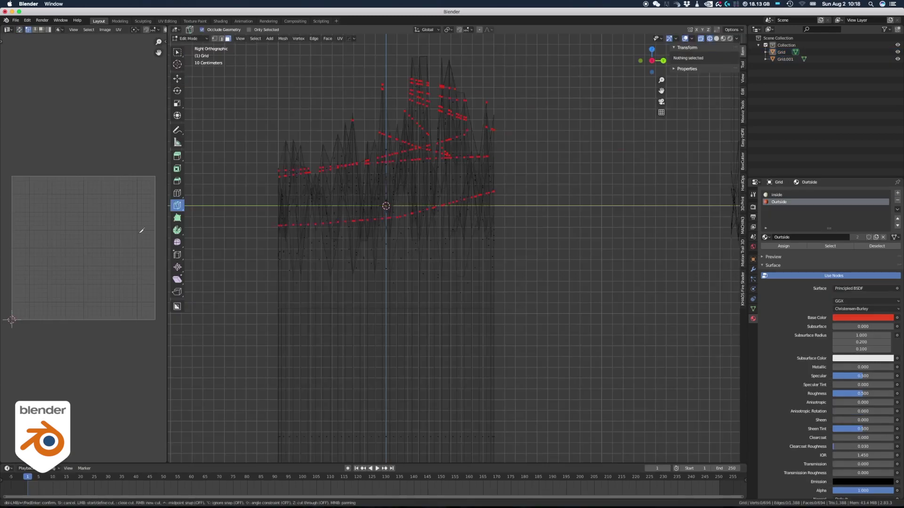
Step: Apply the knife cuts across the splintered break and shift the splinters at the far end outward with proportional editing
key(Return)
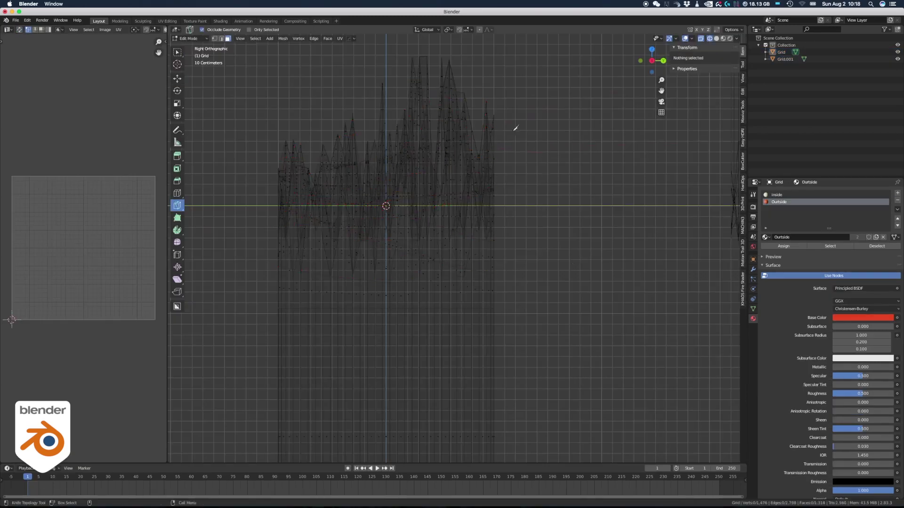
key(shift+space)
key(g)
key(Tab)
drag(476, 95, 491, 115)
key(o)
drag(519, 114, 526, 114)
scroll(526, 114, down, 2)
scroll(526, 114, up, 15)
Step: Select several splinter groups along the break in side view and nudge each one slightly with proportional editing
drag(351, 77, 395, 146)
drag(379, 116, 374, 117)
drag(271, 125, 284, 159)
drag(312, 107, 359, 181)
drag(339, 156, 335, 156)
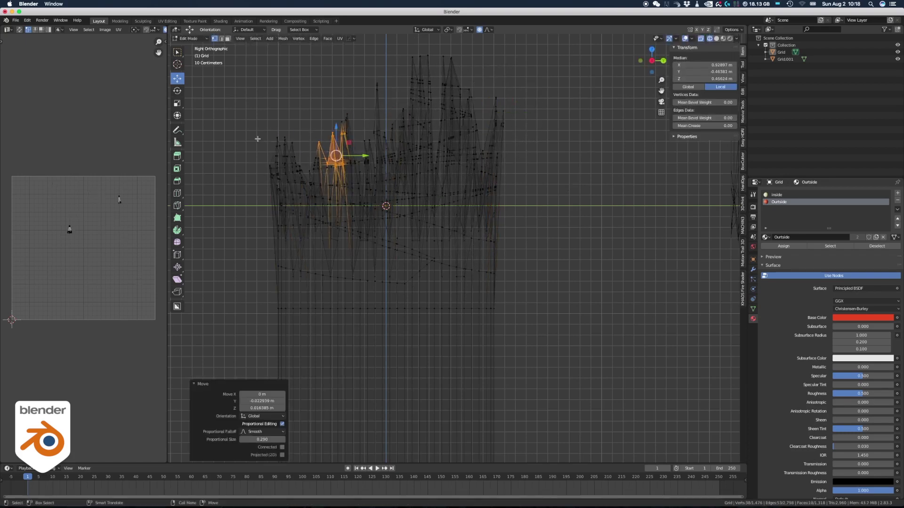
drag(258, 137, 285, 211)
drag(273, 173, 274, 176)
click(273, 175)
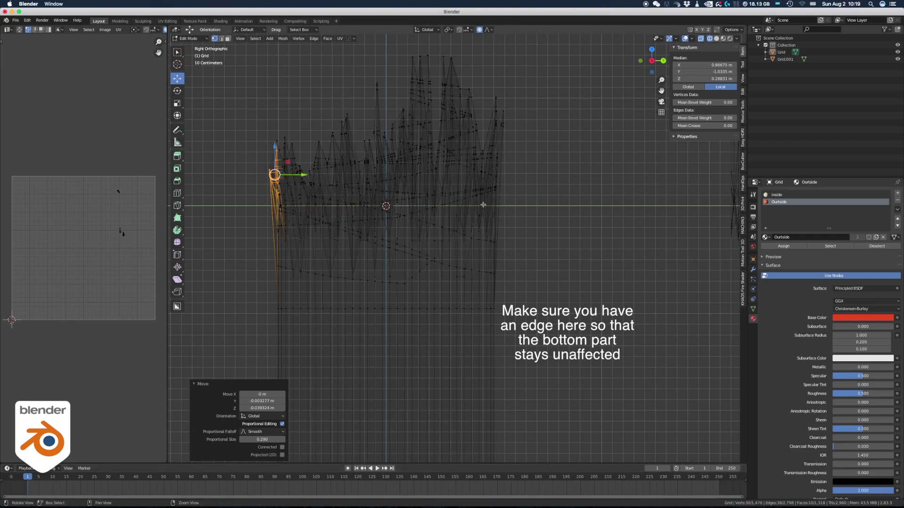
Step: Hide Grid.001 and bend groups of splinter vertices sideways in the front view with proportional editing
key(KP_1)
drag(524, 50, 556, 123)
scroll(551, 122, down, 2)
shift+middle_drag(551, 122, 505, 156)
click(897, 59)
drag(468, 166, 466, 166)
drag(515, 155, 495, 243)
drag(501, 228, 504, 228)
Step: Move the tip vertex of a tall splinter upward in the front view
click(483, 131)
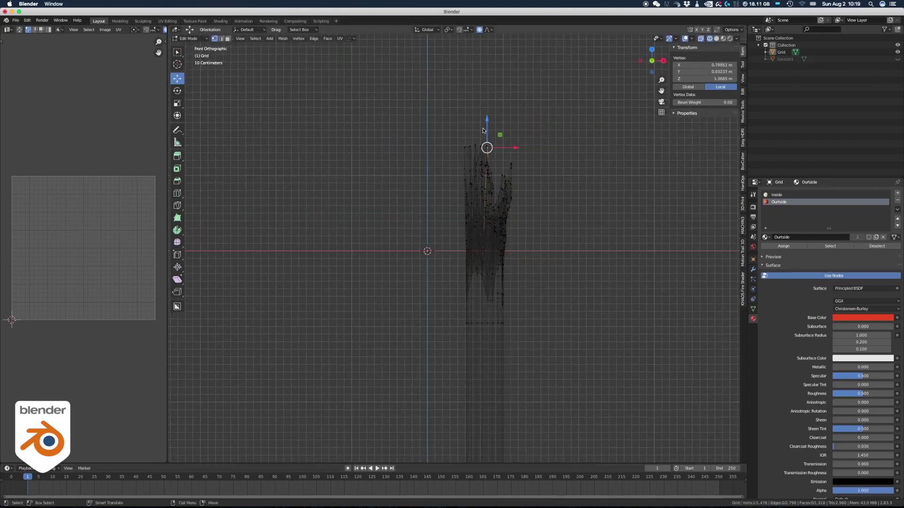
key(g)
click(488, 116)
click(533, 118)
Step: Return to Object Mode, unhide Grid.001 and switch off wireframe shading
mouse_move(533, 117)
middle_down()
mouse_move(575, 162)
mouse_move(525, 175)
mouse_move(539, 168)
middle_up()
key(Tab)
click(897, 59)
key(shift+z)
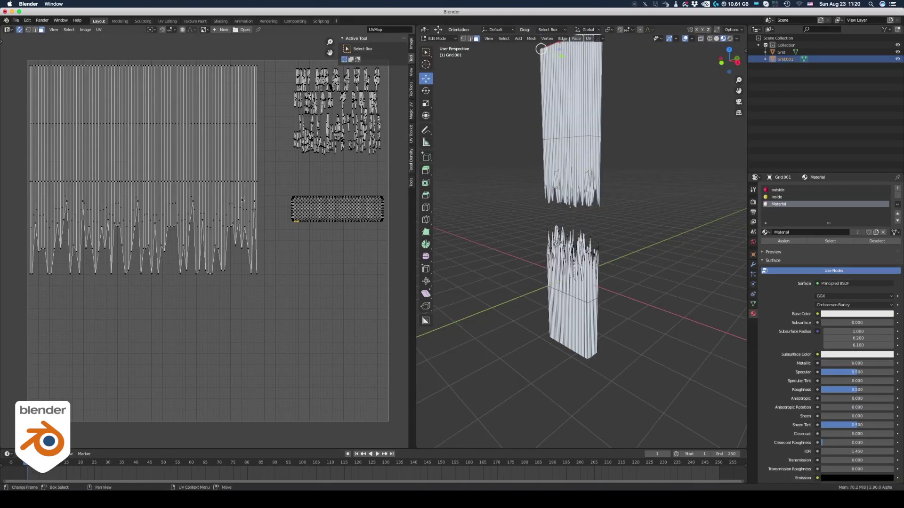
Step: Select the upper piece's side and end faces through their UV islands and assign the outside material
key(l)
key(l)
click(785, 190)
click(793, 242)
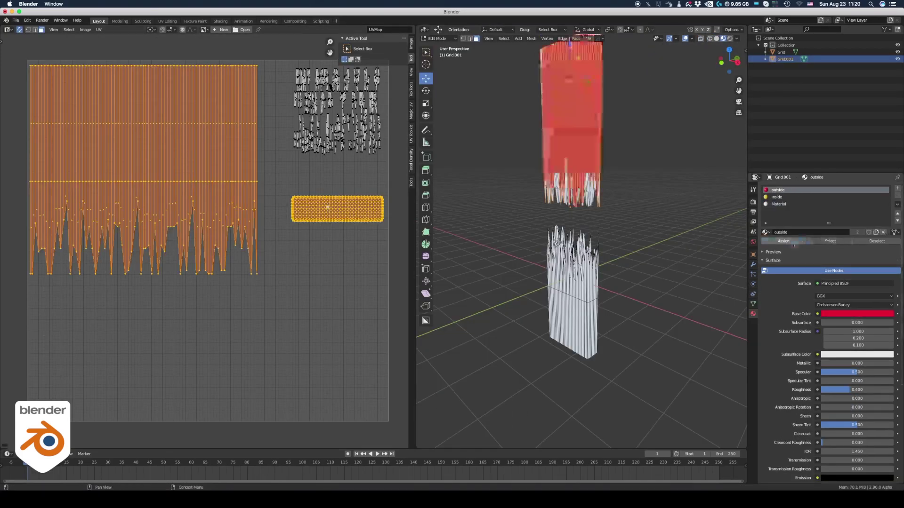
Step: Invert the selection to the upper piece's break faces, assign the inside material and leave Edit Mode
key(ctrl+i)
click(777, 197)
click(783, 241)
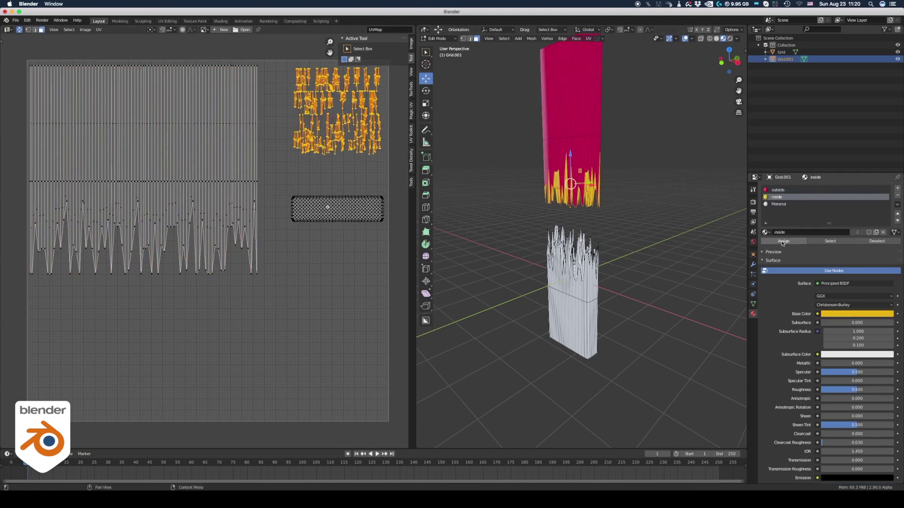
key(alt+a)
key(Tab)
Step: Edit the lower piece, select its side and end faces through their UV islands and assign the outside material
click(563, 323)
key(Tab)
click(198, 286)
key(l)
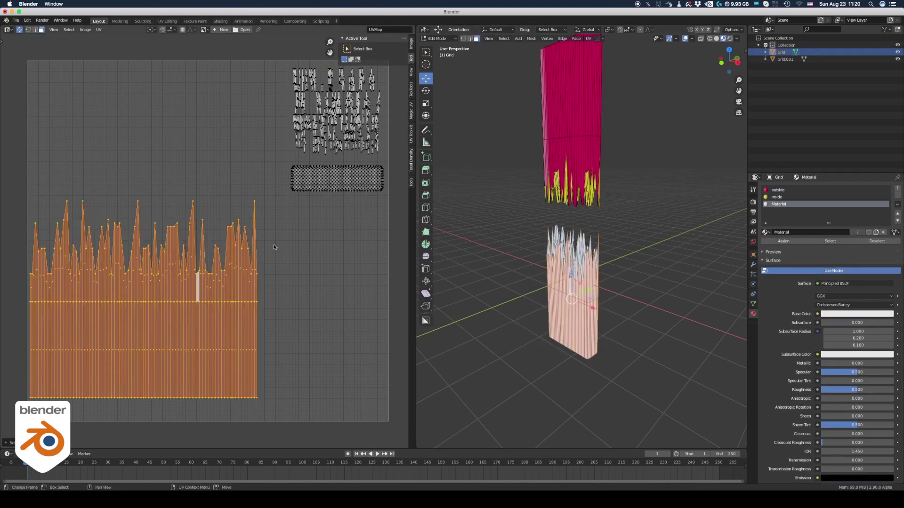
key(a)
click(777, 189)
click(783, 241)
Step: Invert the selection to the lower piece's break faces, assign the inside material and leave Edit Mode
key(ctrl+i)
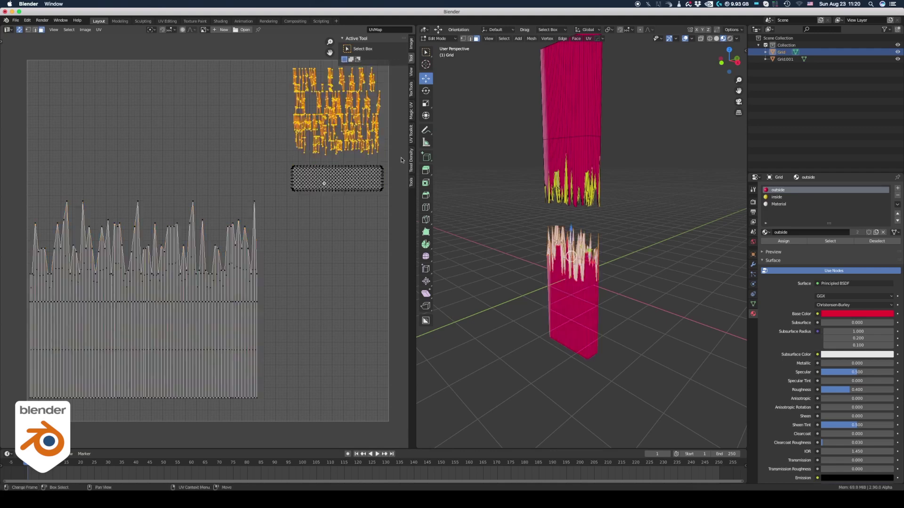
click(777, 197)
click(783, 241)
key(alt+a)
key(Tab)
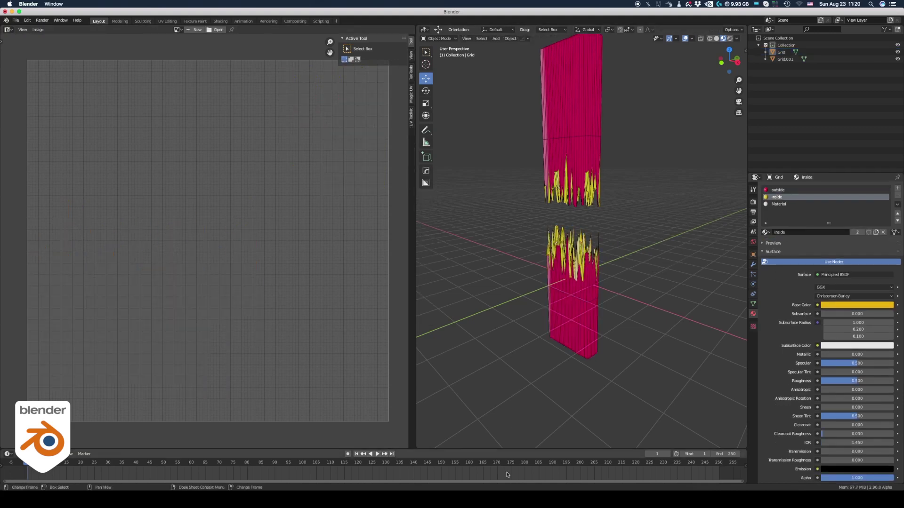